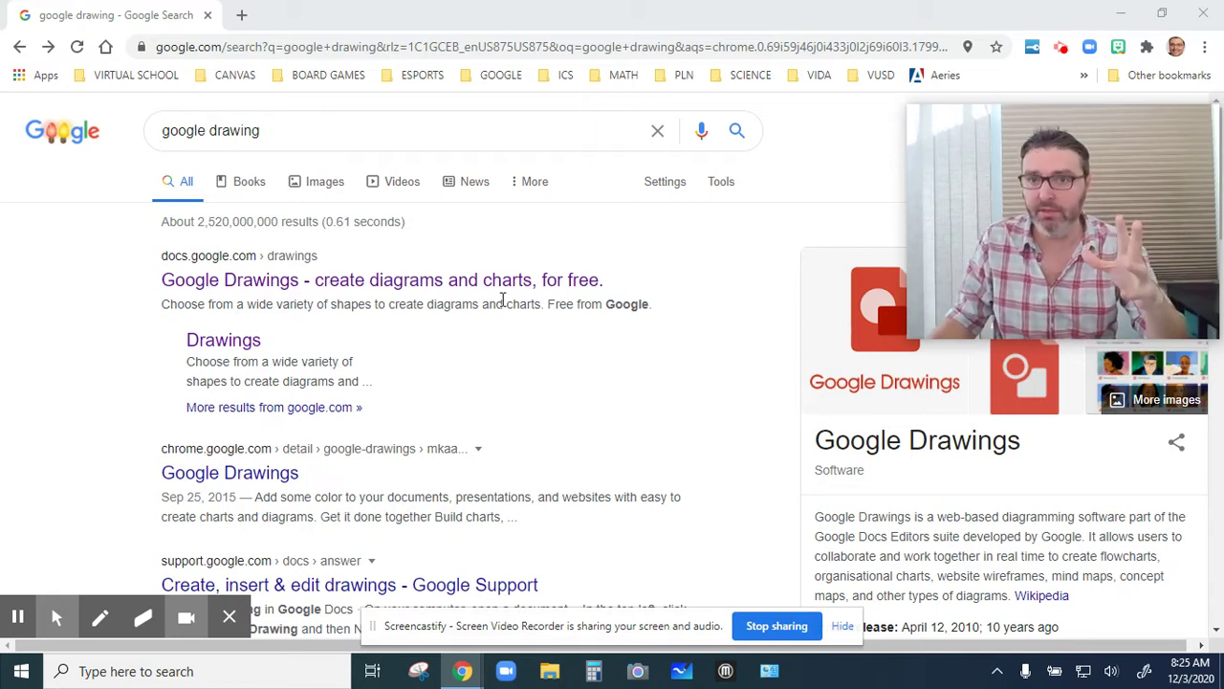
Open Google Drawings from the search results and bring up the web image search for inserting a picture.
click(316, 289)
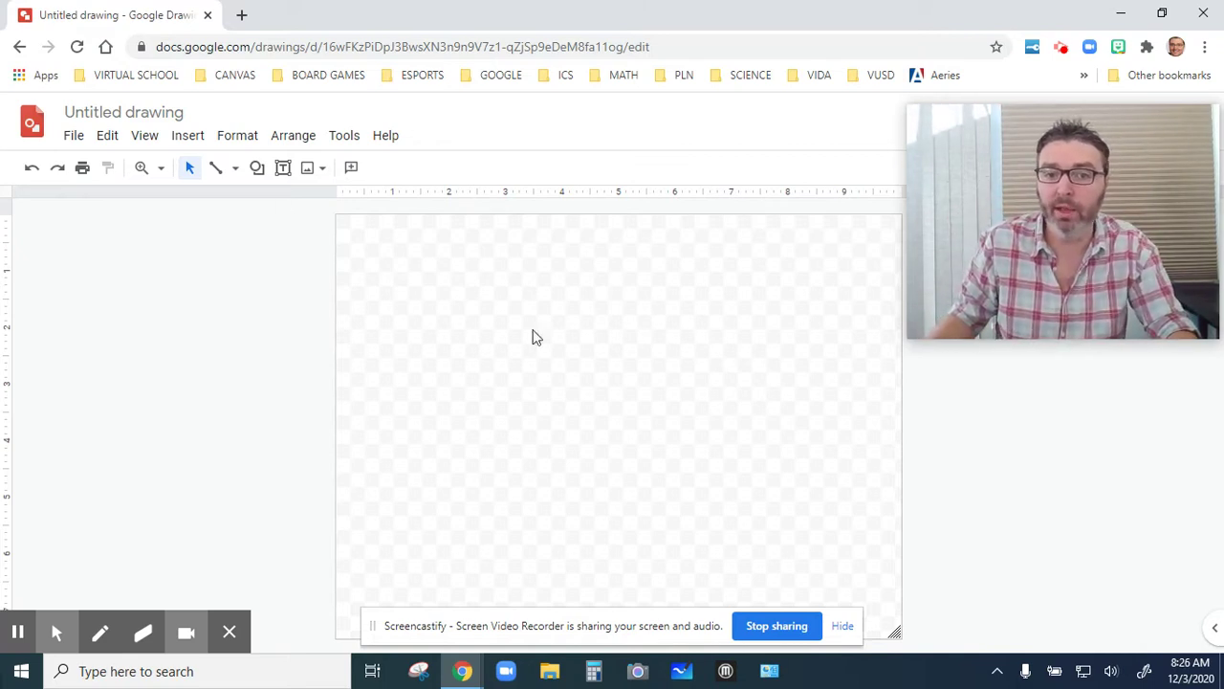
click(144, 138)
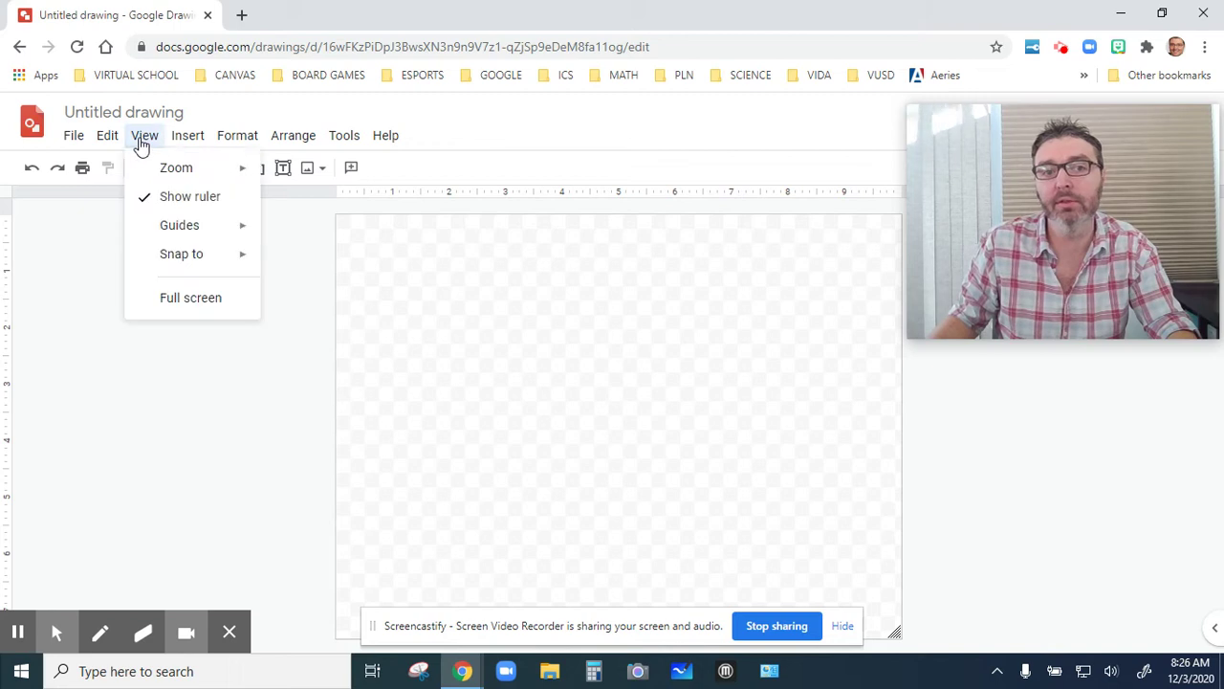
mouse_move(196, 144)
mouse_move(209, 168)
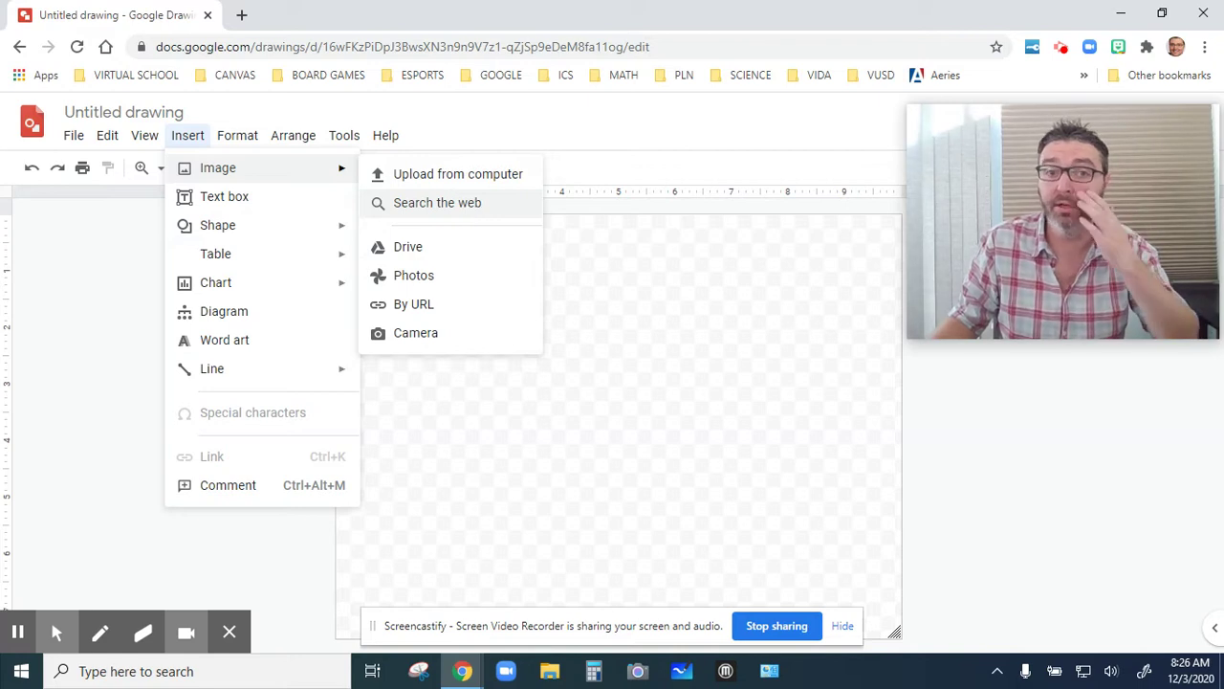
click(481, 204)
drag(1041, 139, 560, 401)
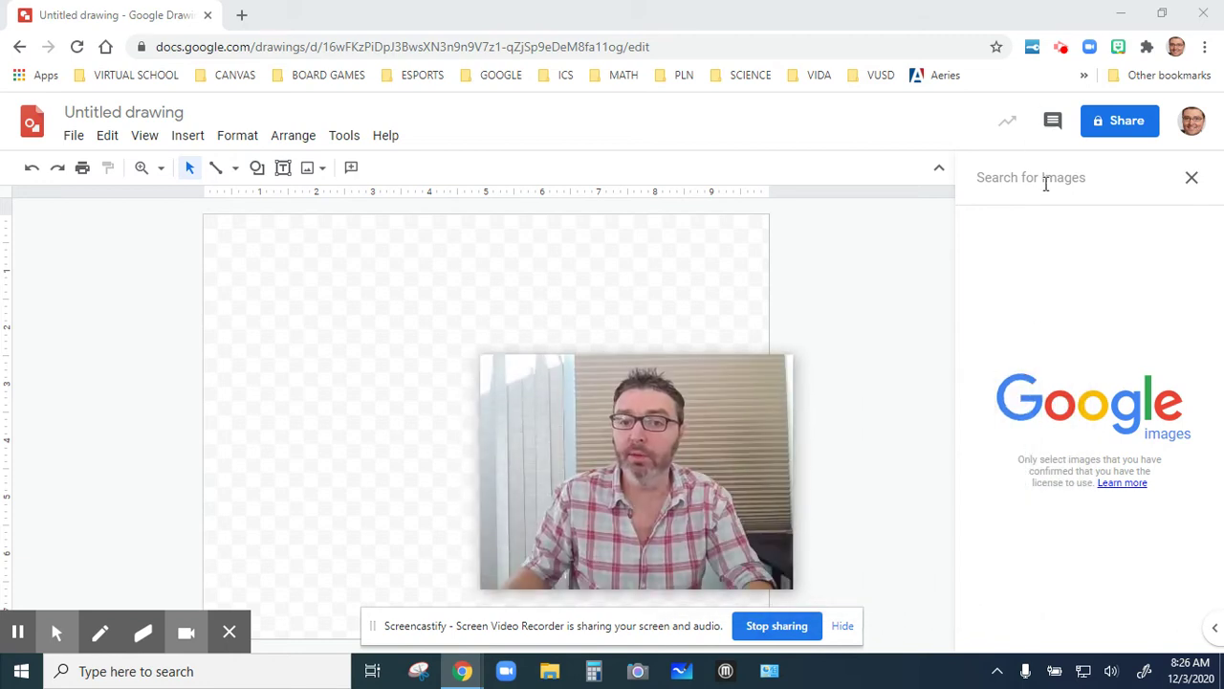
mouse_move(691, 401)
drag(688, 394, 1064, 416)
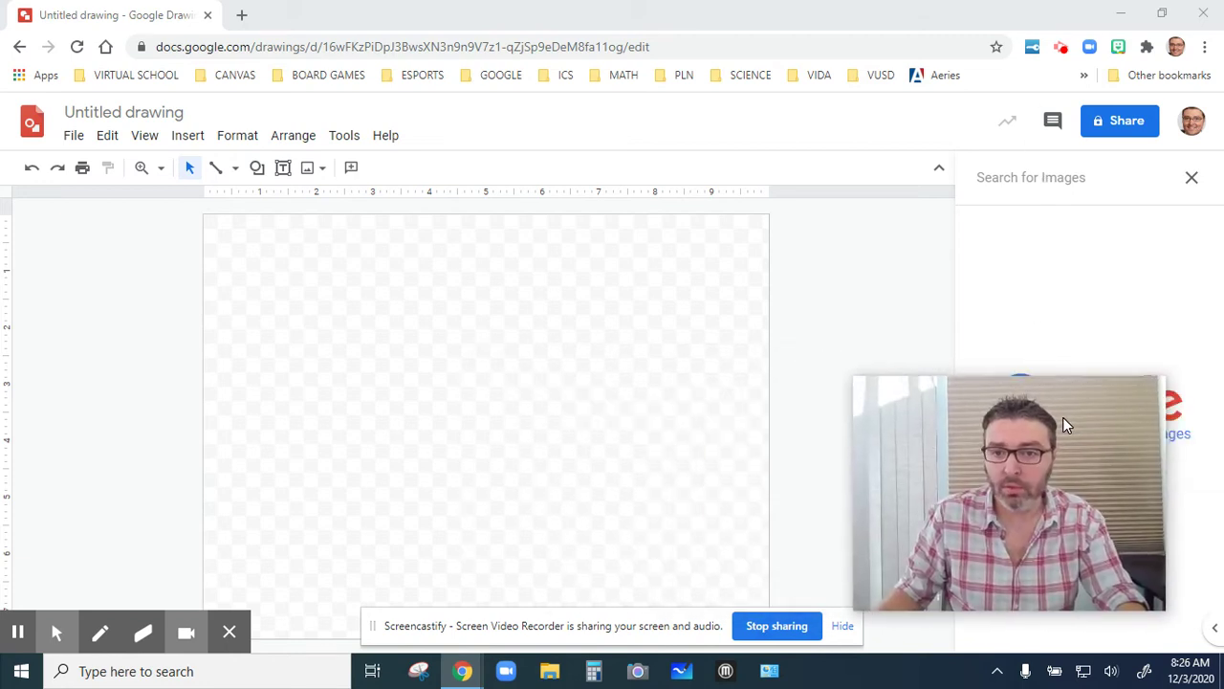
text(star)
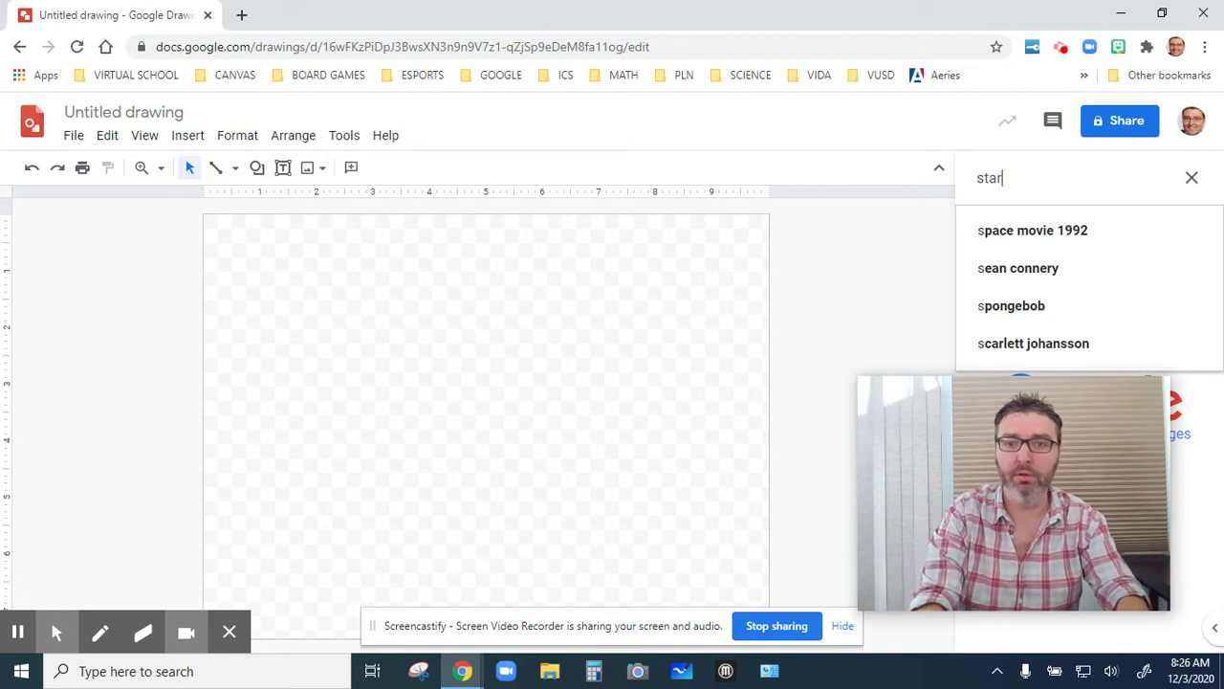
key(BackSpace)
key(BackSpace)
key(BackSpace)
key(BackSpace)
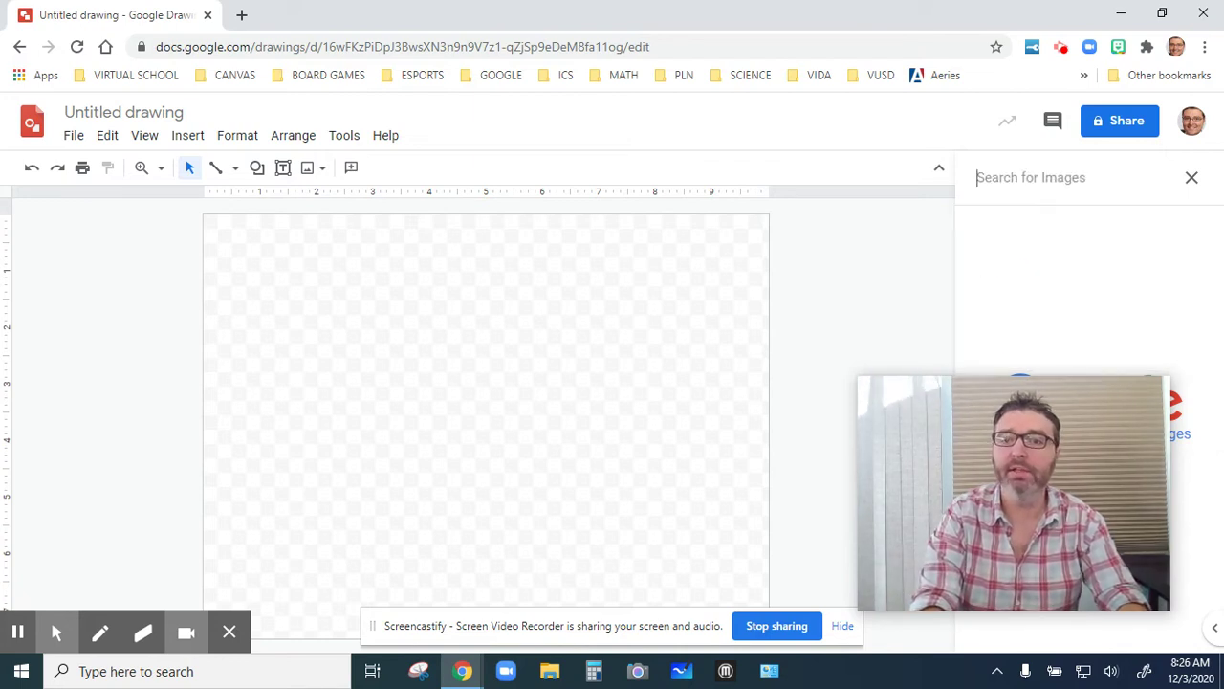
text(c3)
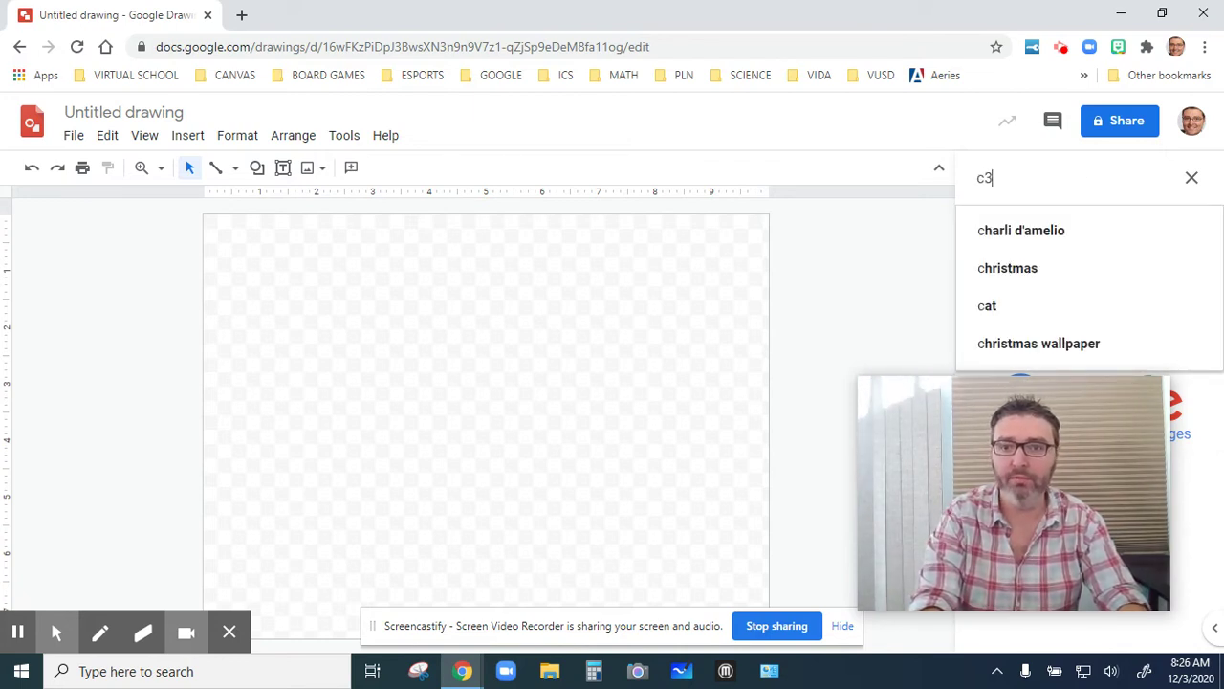
key(BackSpace)
Search the web images for r2d2 and insert the large tilted R2-D2 picture on a plain background into the drawing.
text(r2d2)
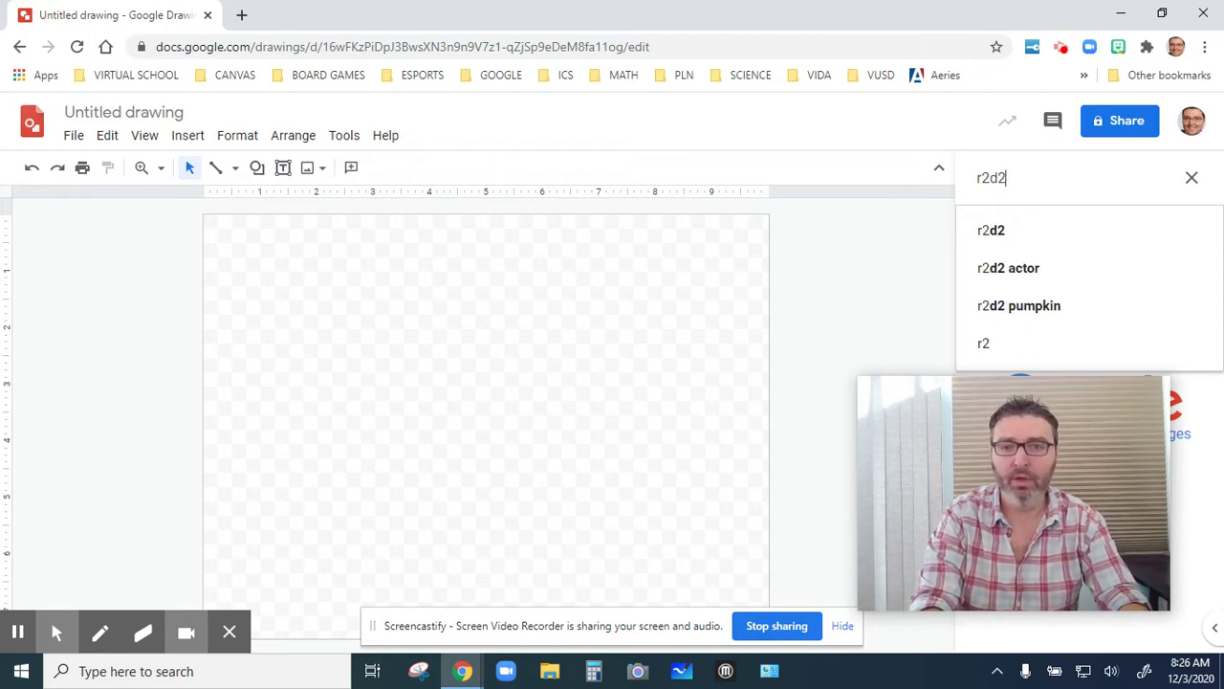
key(Return)
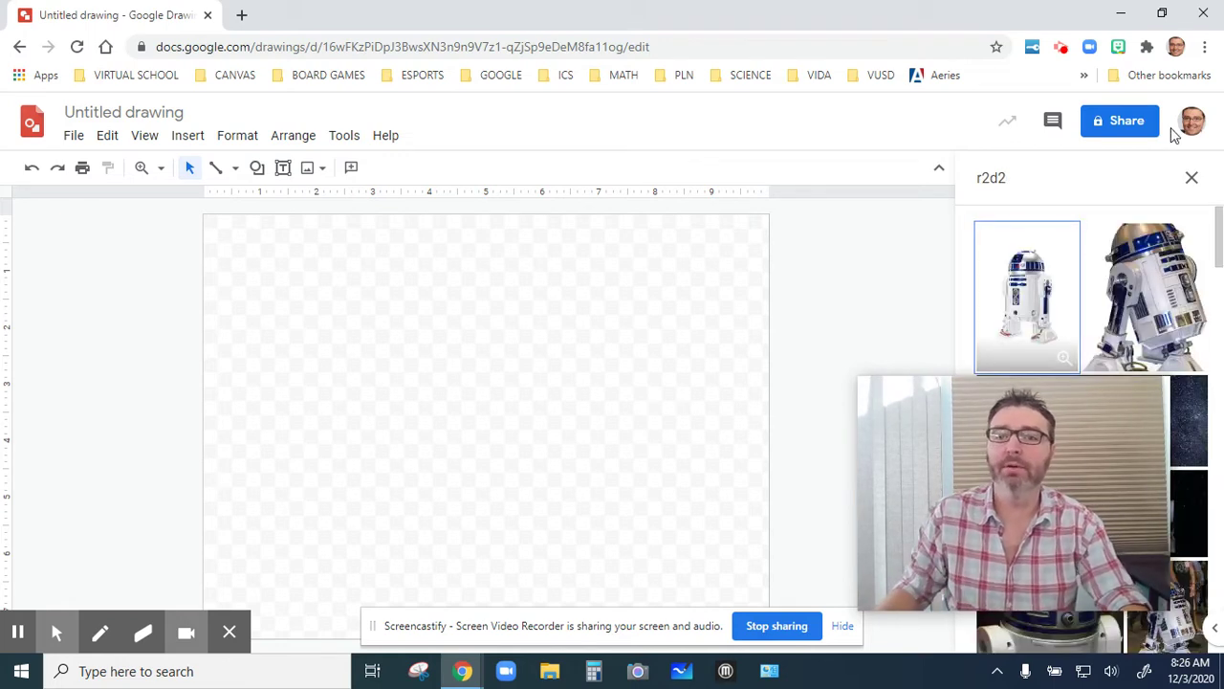
drag(1012, 435, 700, 384)
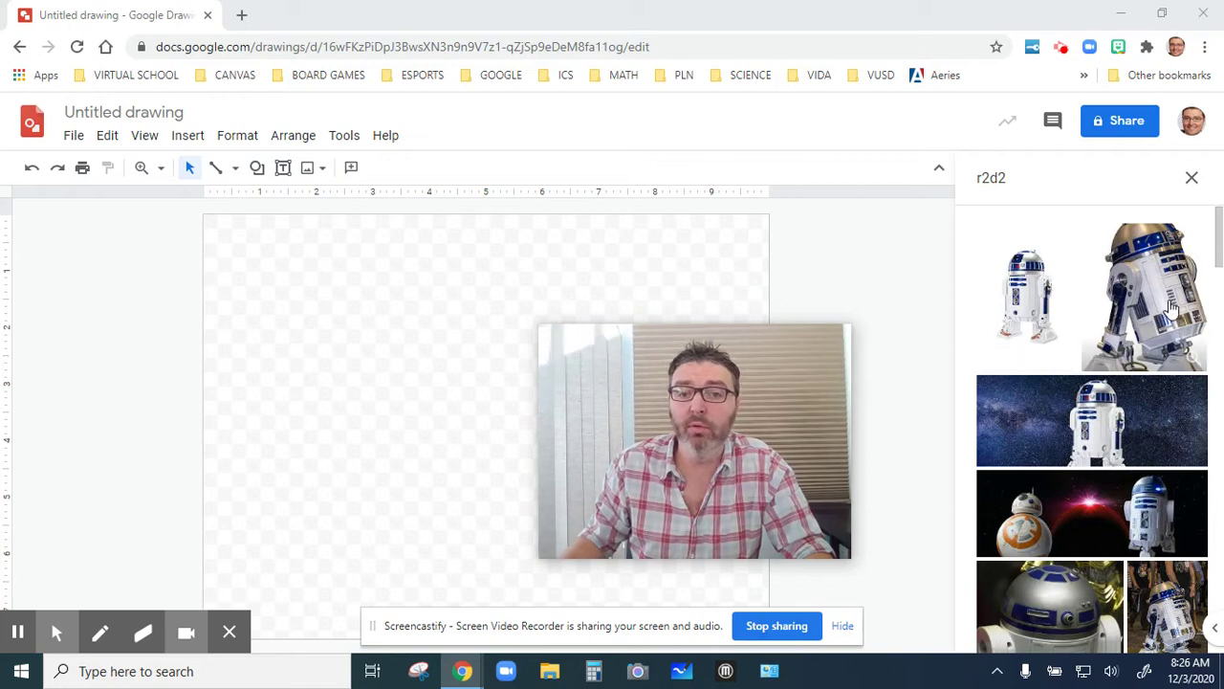
scroll(1073, 287, down, 6)
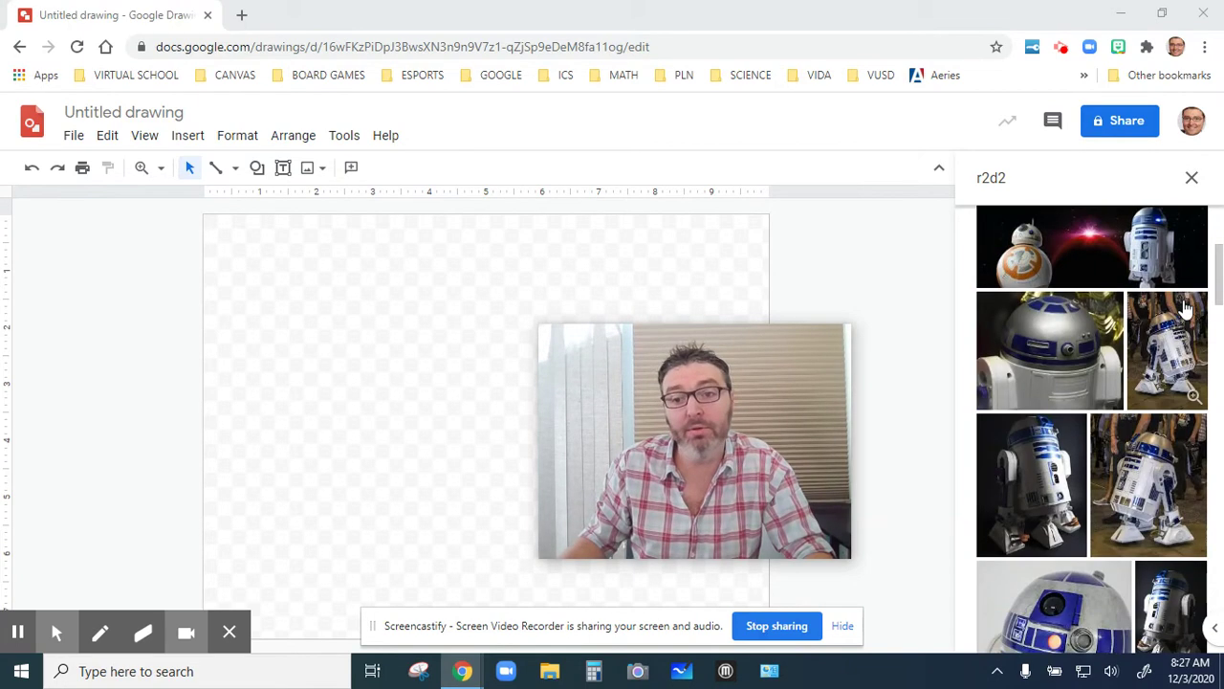
scroll(1073, 334, down, 5)
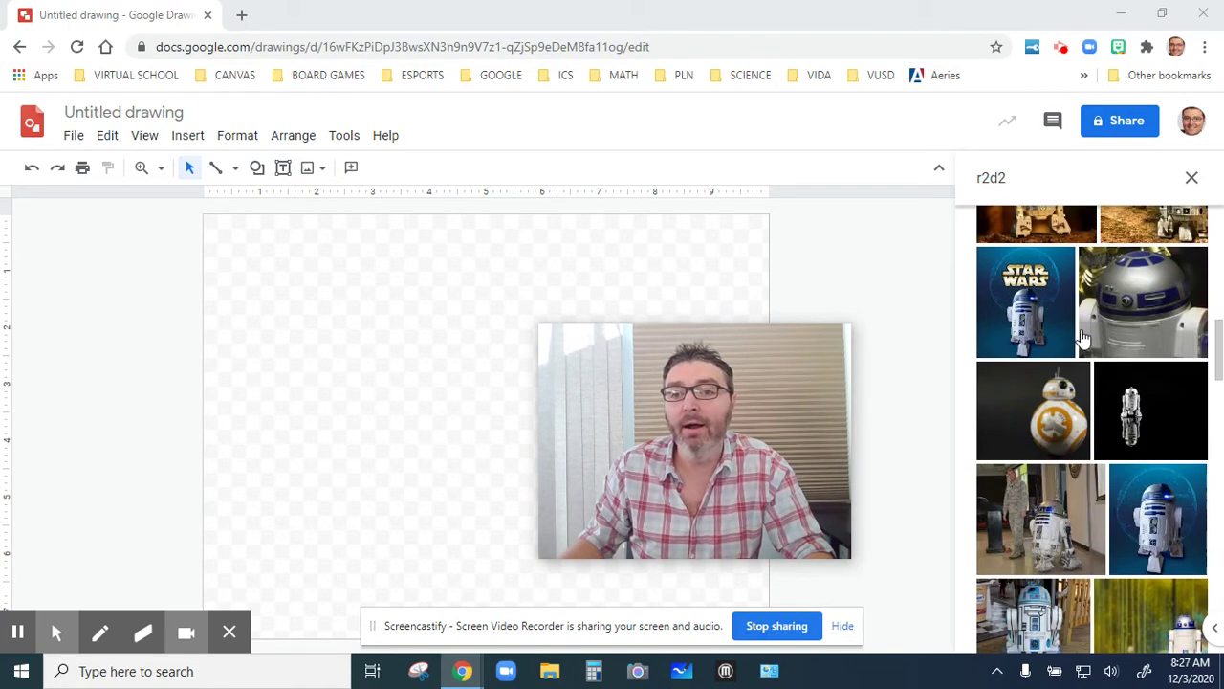
scroll(1083, 337, up, 5)
scroll(1082, 337, up, 5)
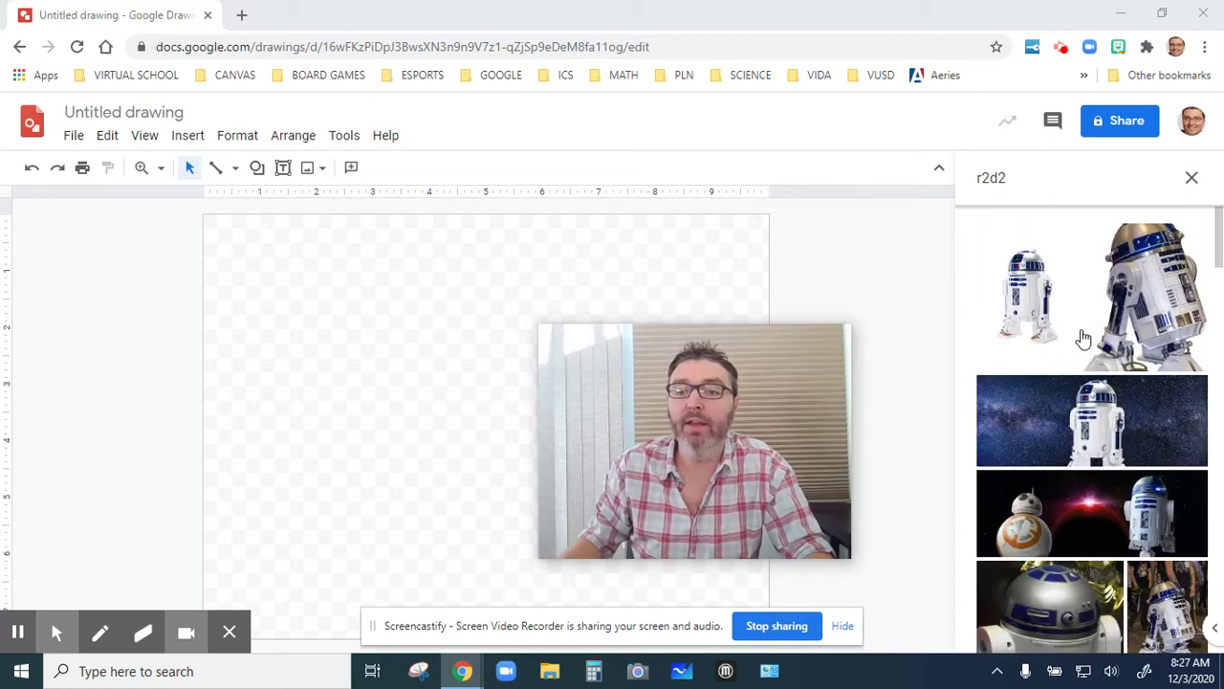
click(1136, 292)
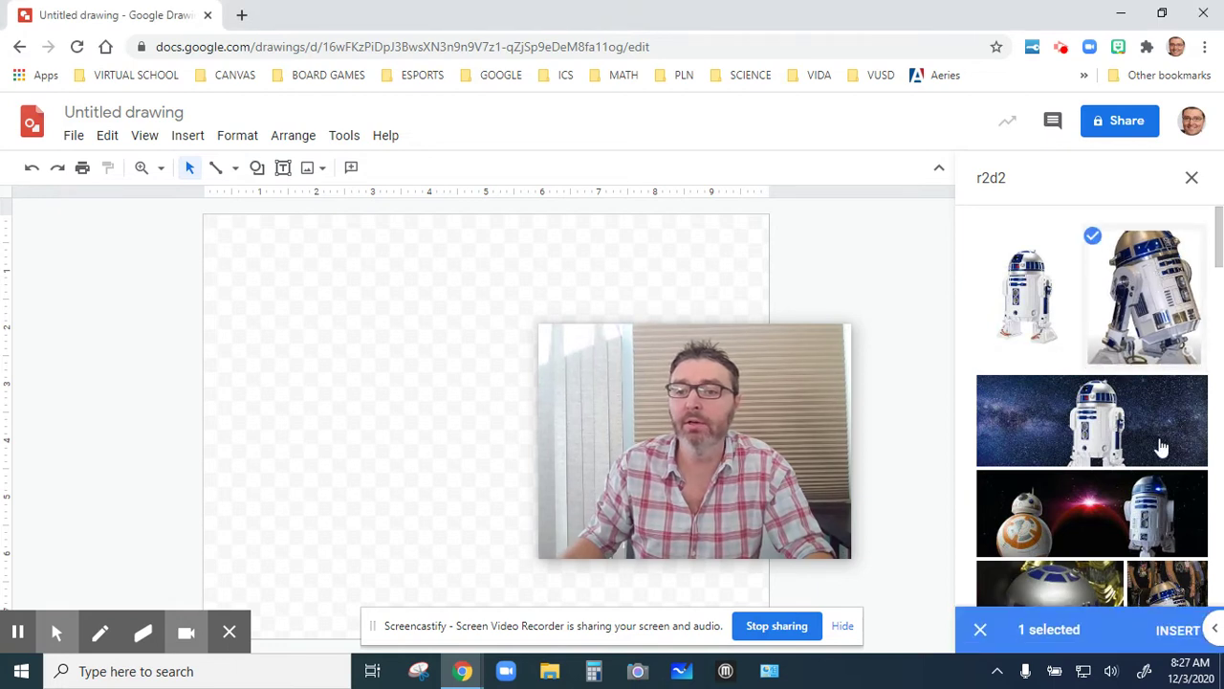
click(1178, 630)
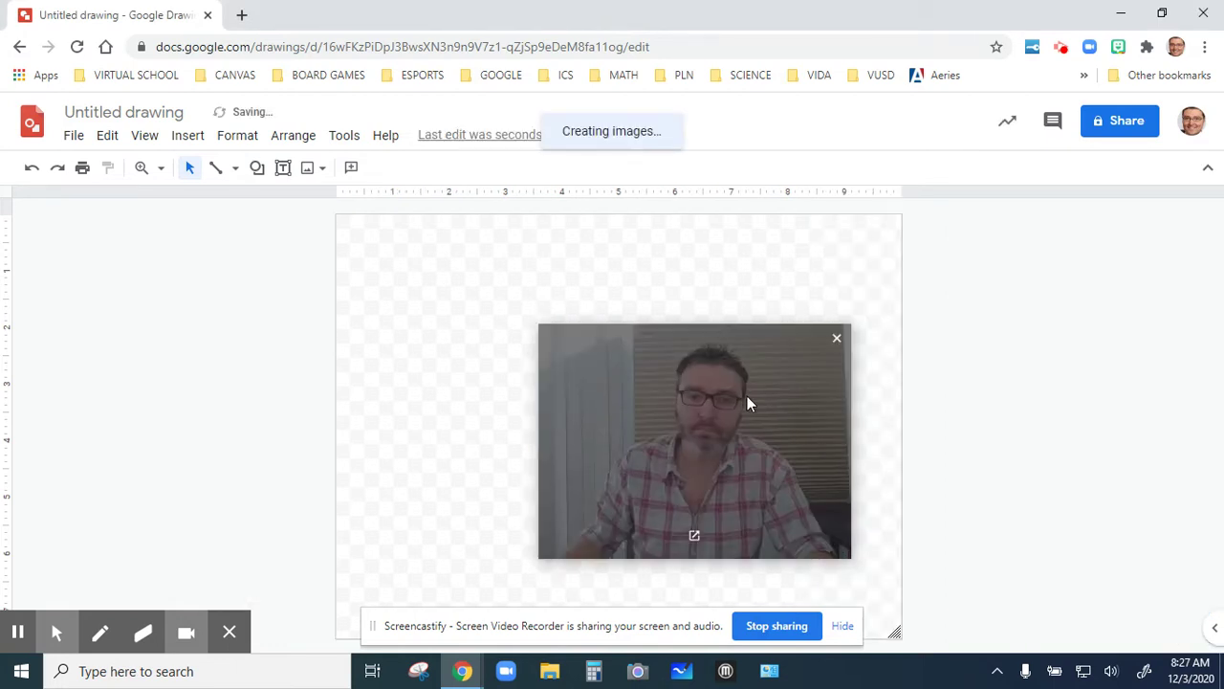
Shrink the R2-D2 image proportionally to a bit under half its inserted area and place it near the middle of the canvas.
drag(746, 402, 1107, 349)
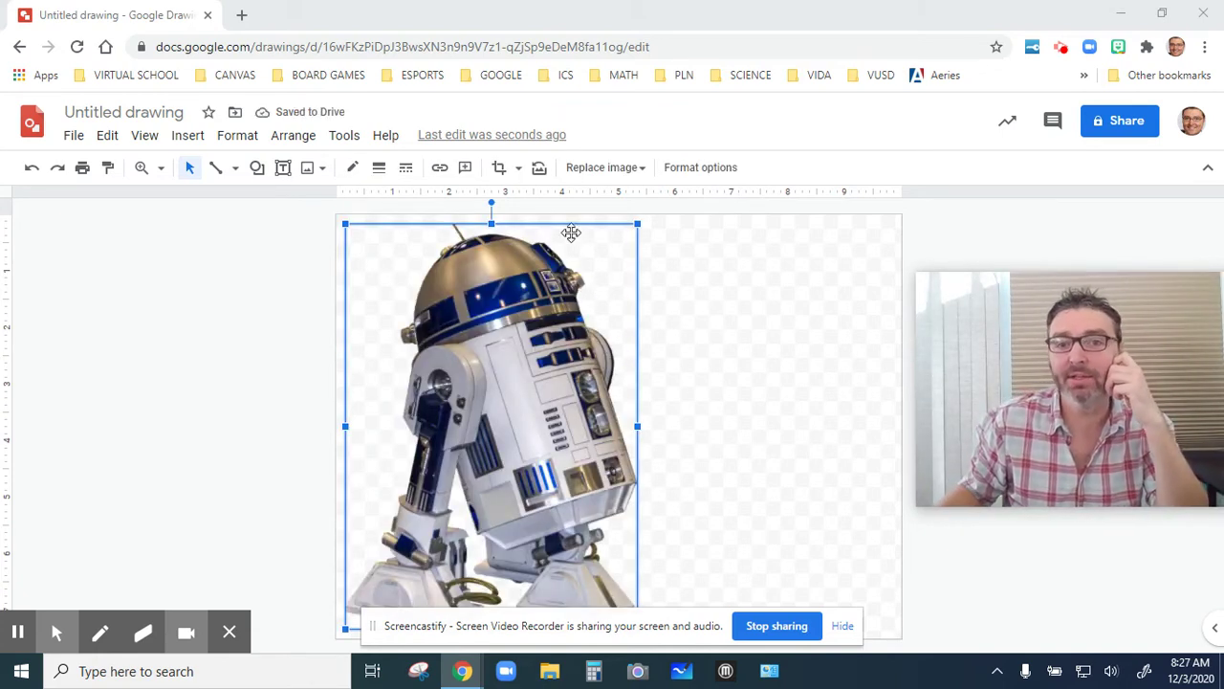
drag(634, 227, 596, 281)
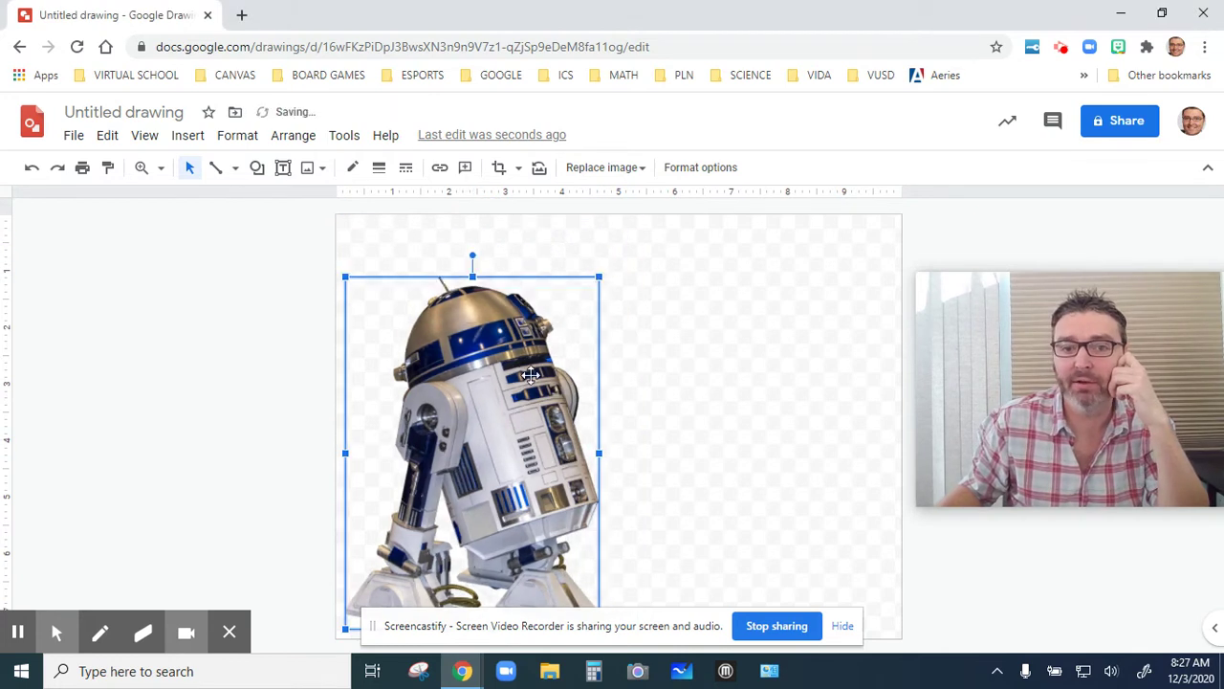
drag(528, 341, 666, 325)
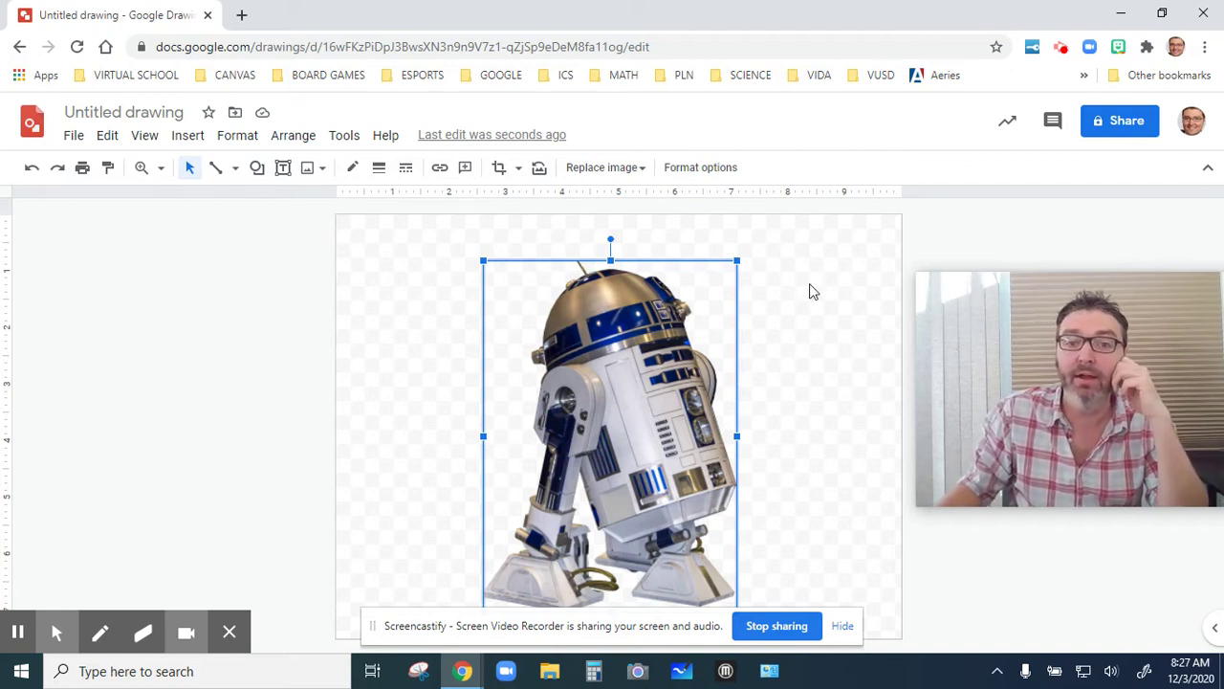
drag(736, 261, 697, 320)
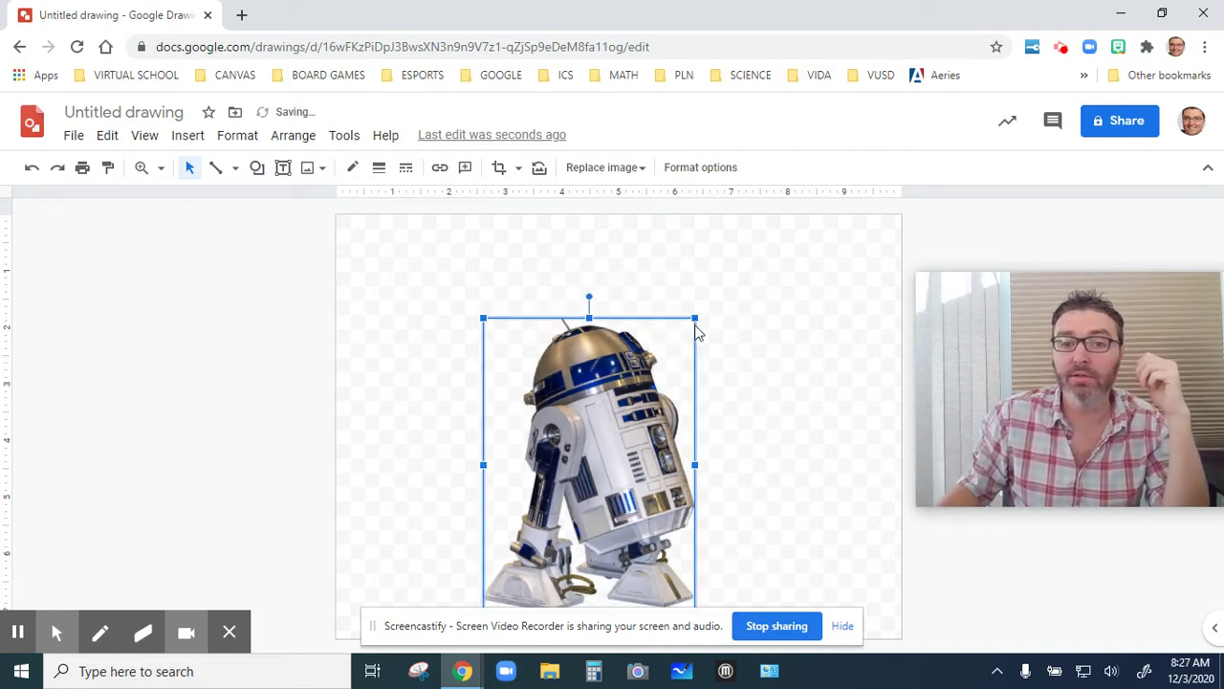
drag(624, 425, 654, 348)
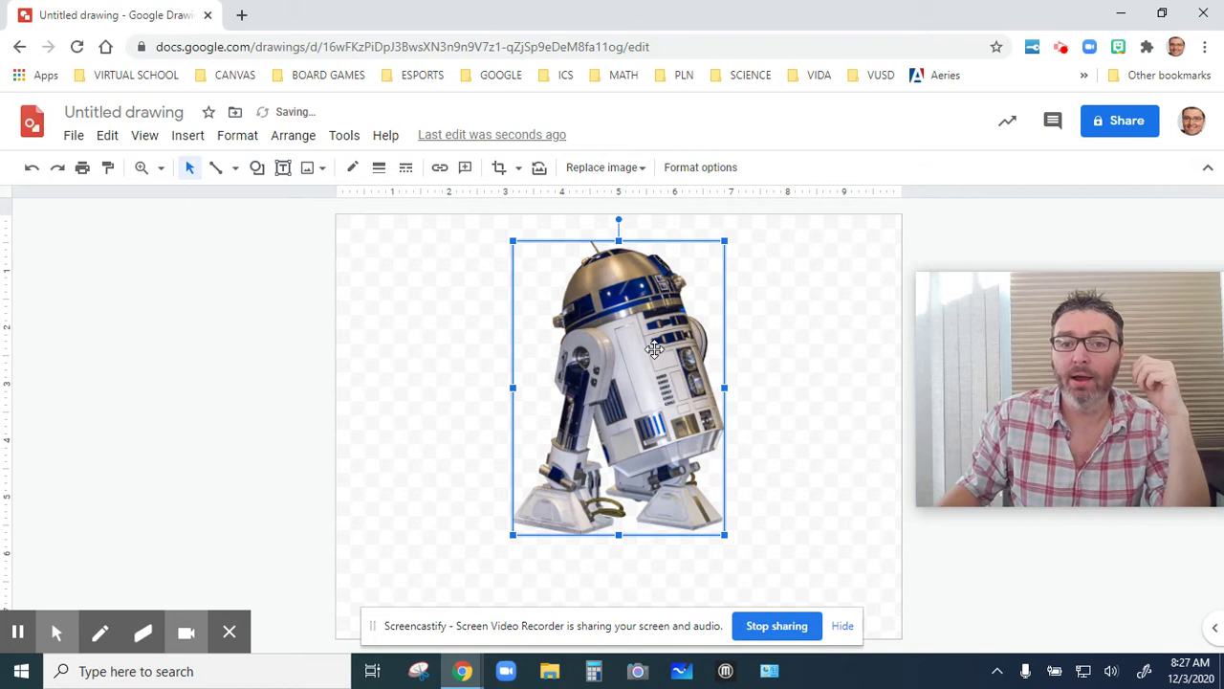
click(779, 290)
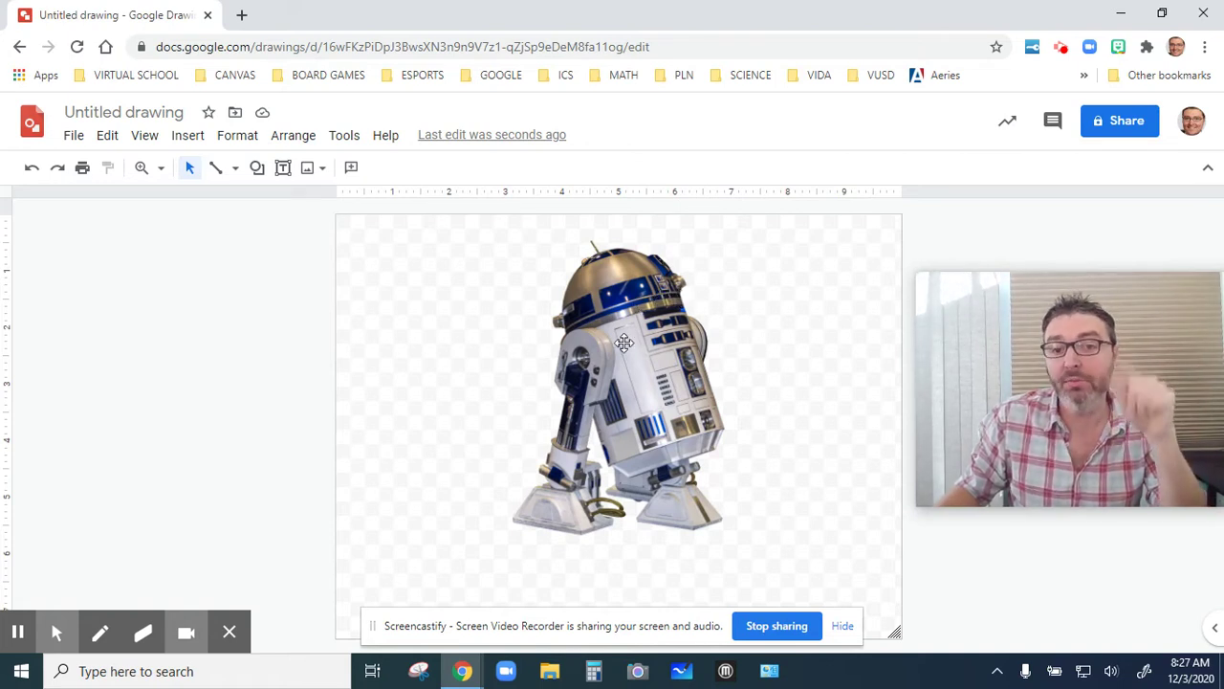
drag(624, 342, 590, 381)
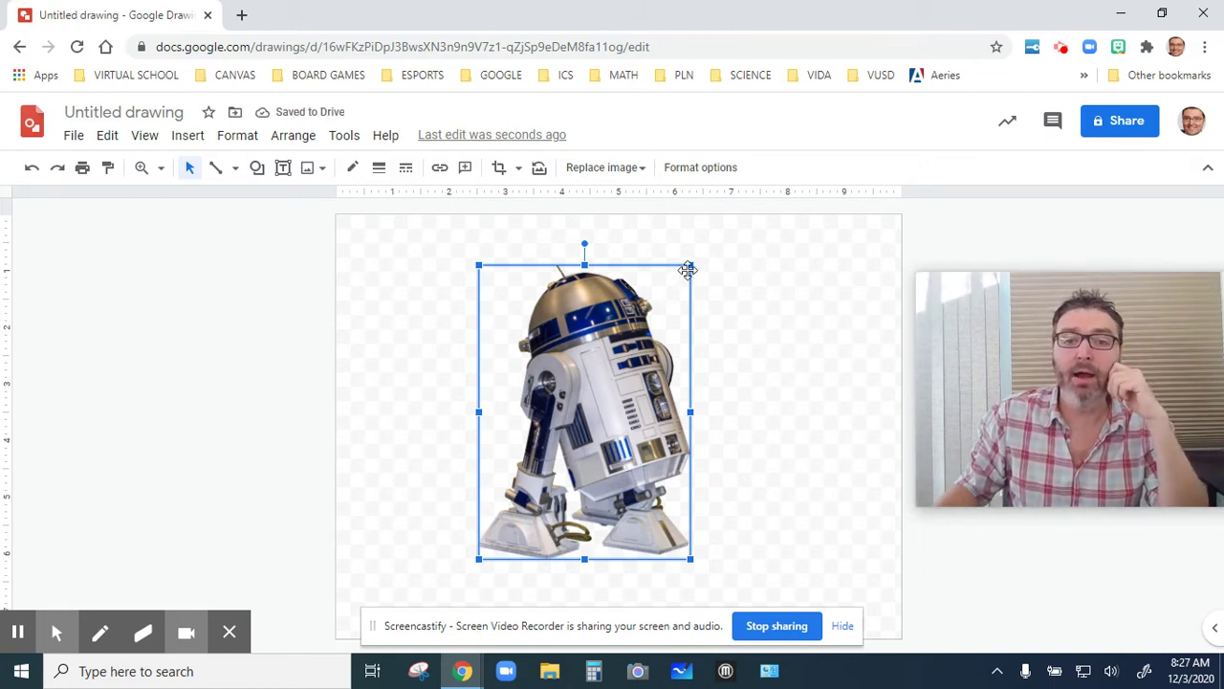
drag(688, 271, 670, 294)
click(753, 313)
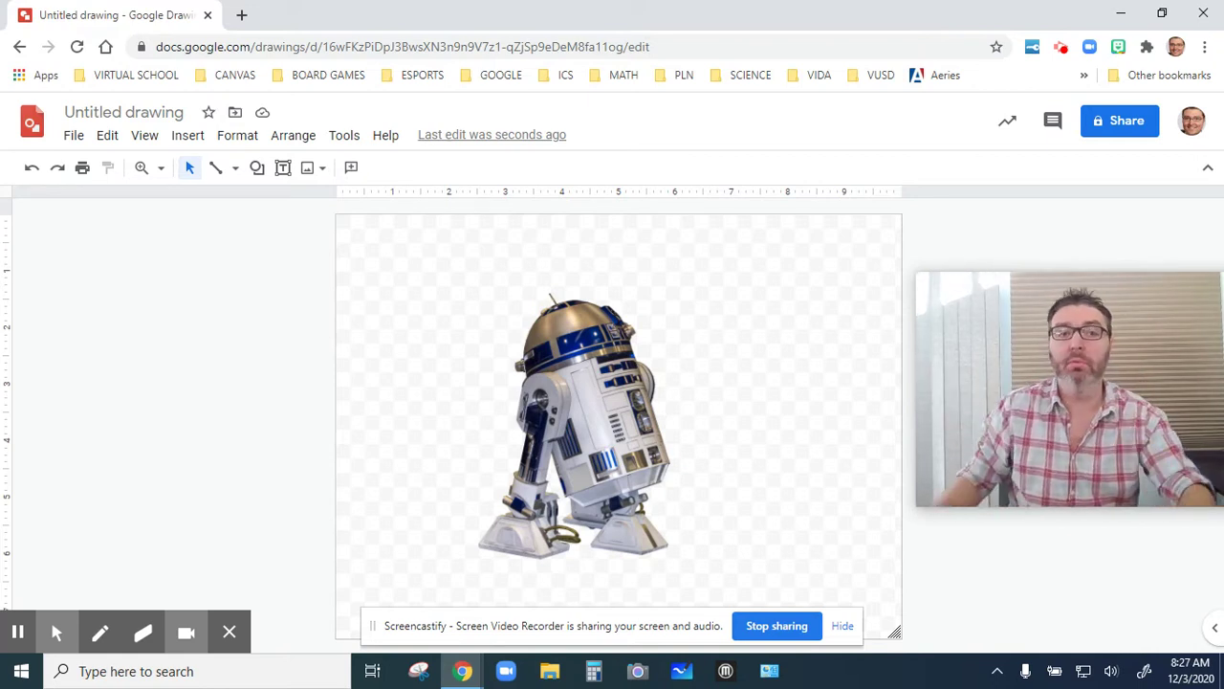
click(243, 16)
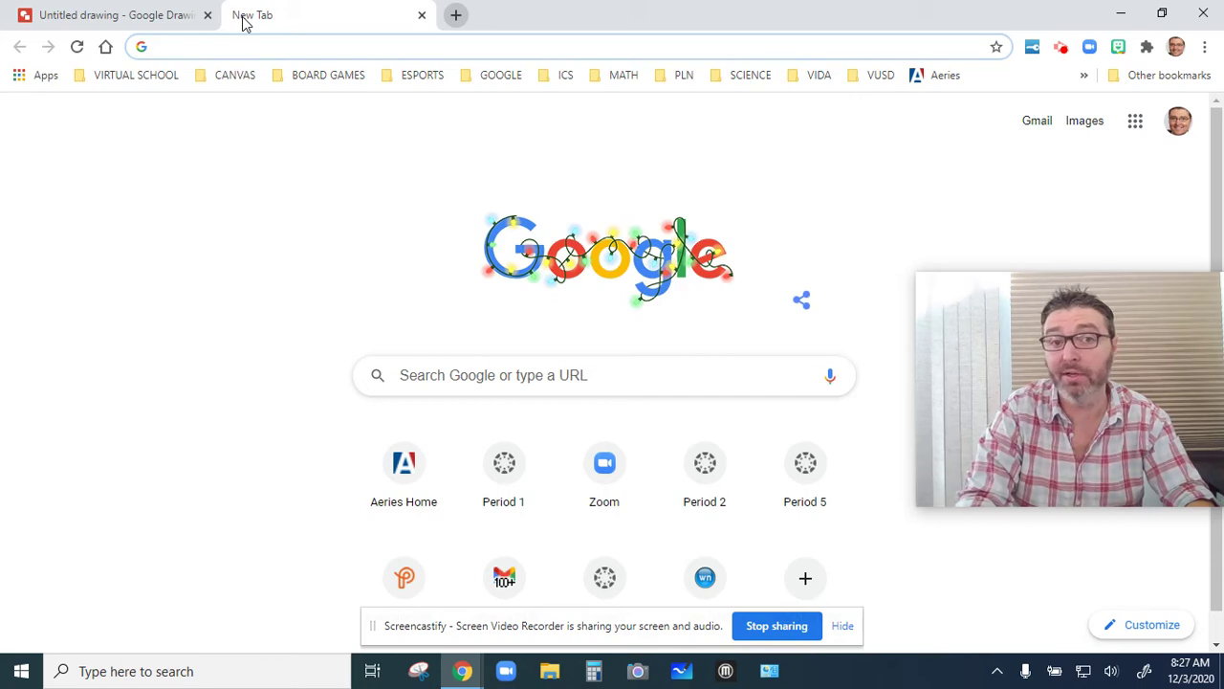
text(www.st)
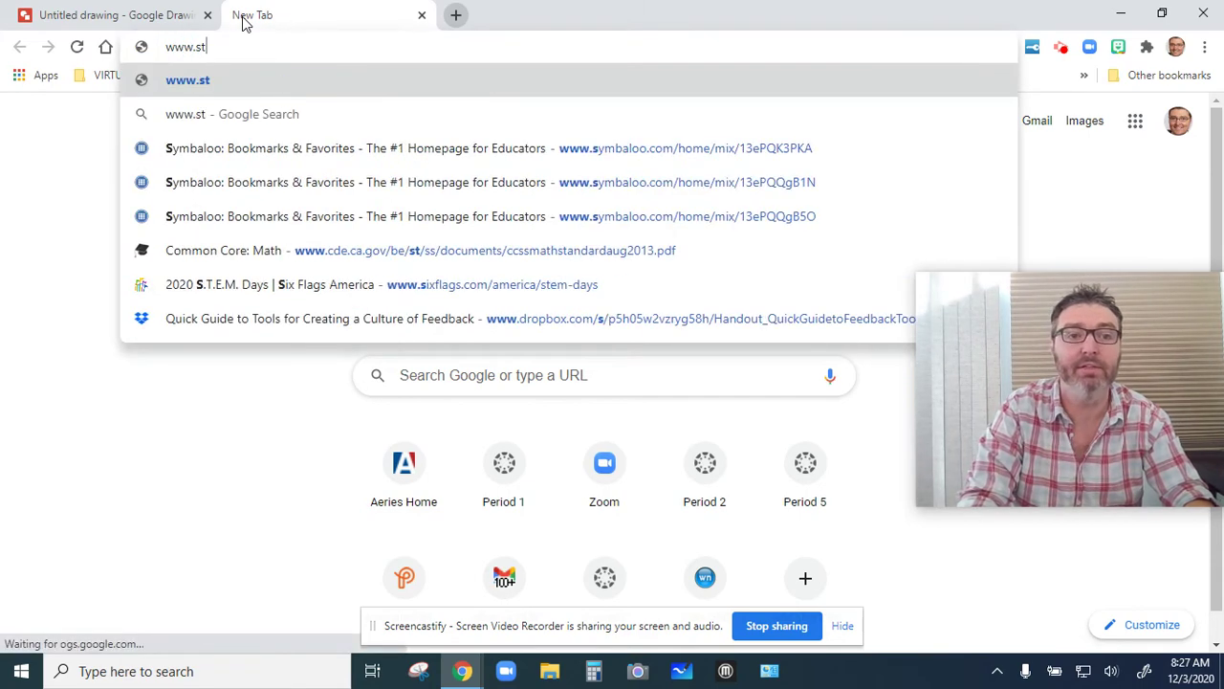
text(arwars.com)
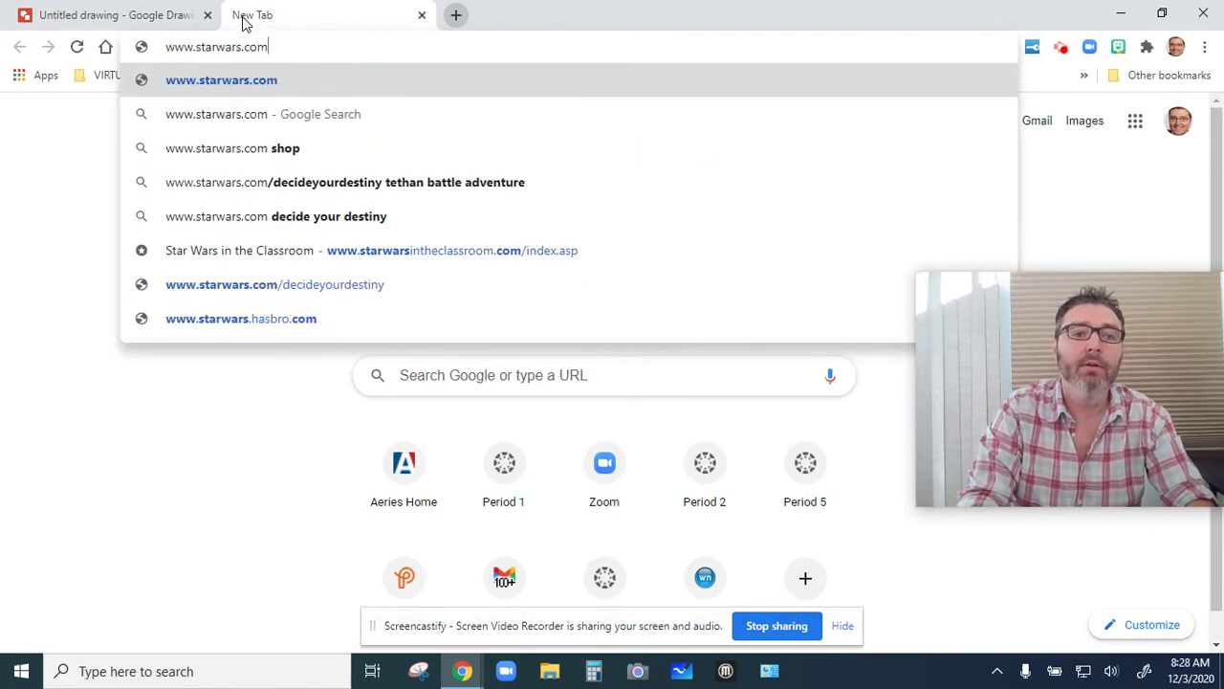
key(Return)
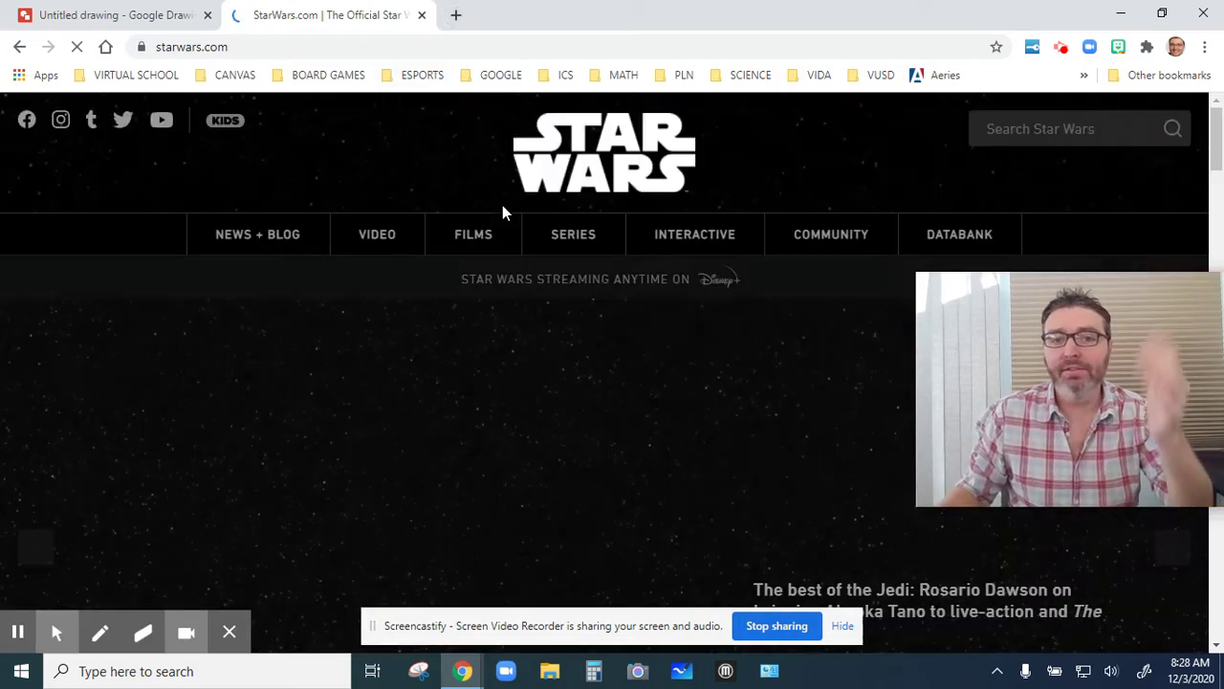
click(464, 46)
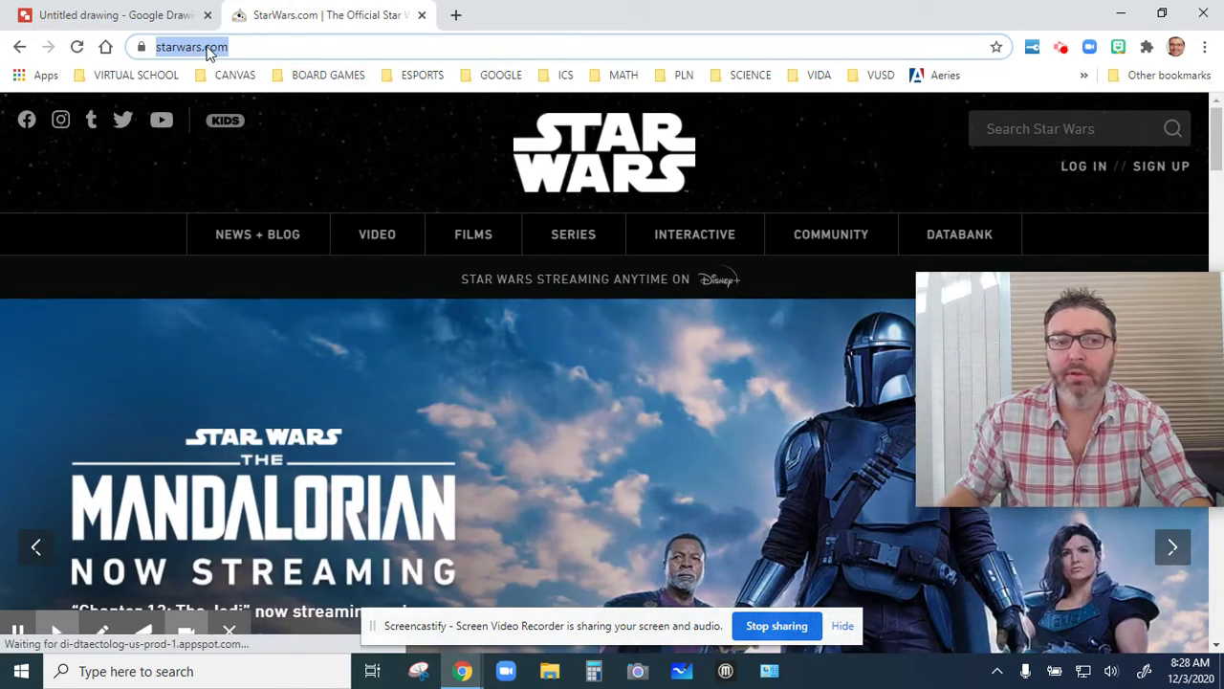
right_click(208, 52)
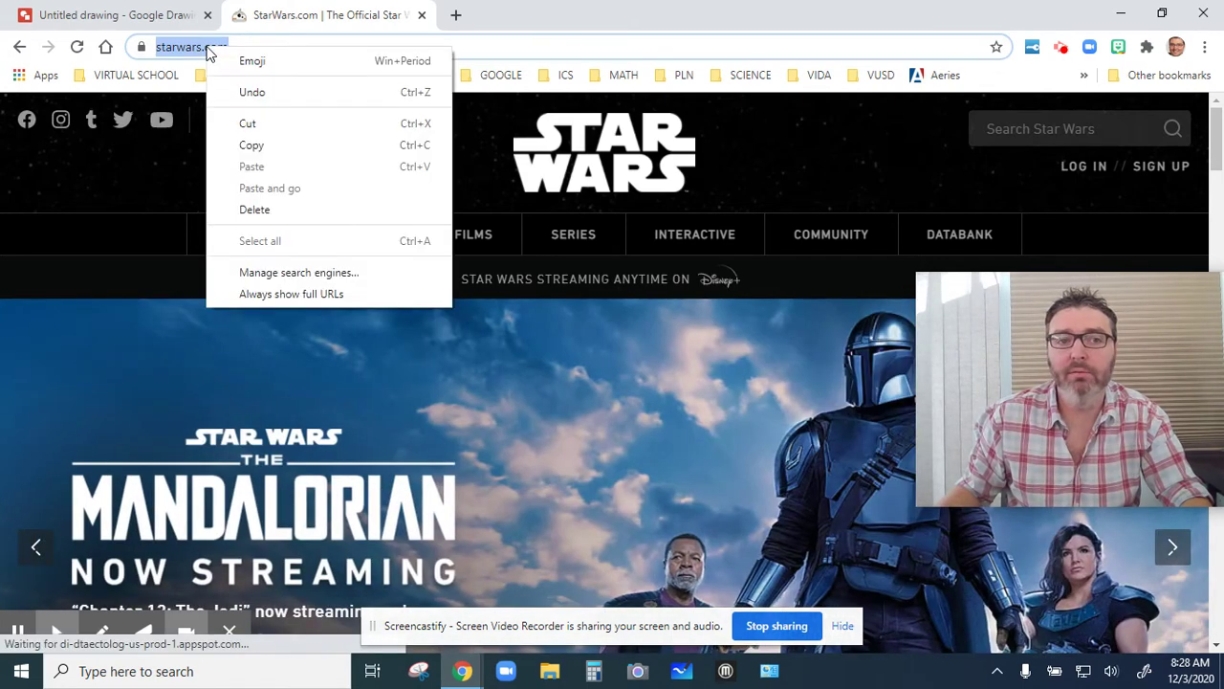
click(251, 146)
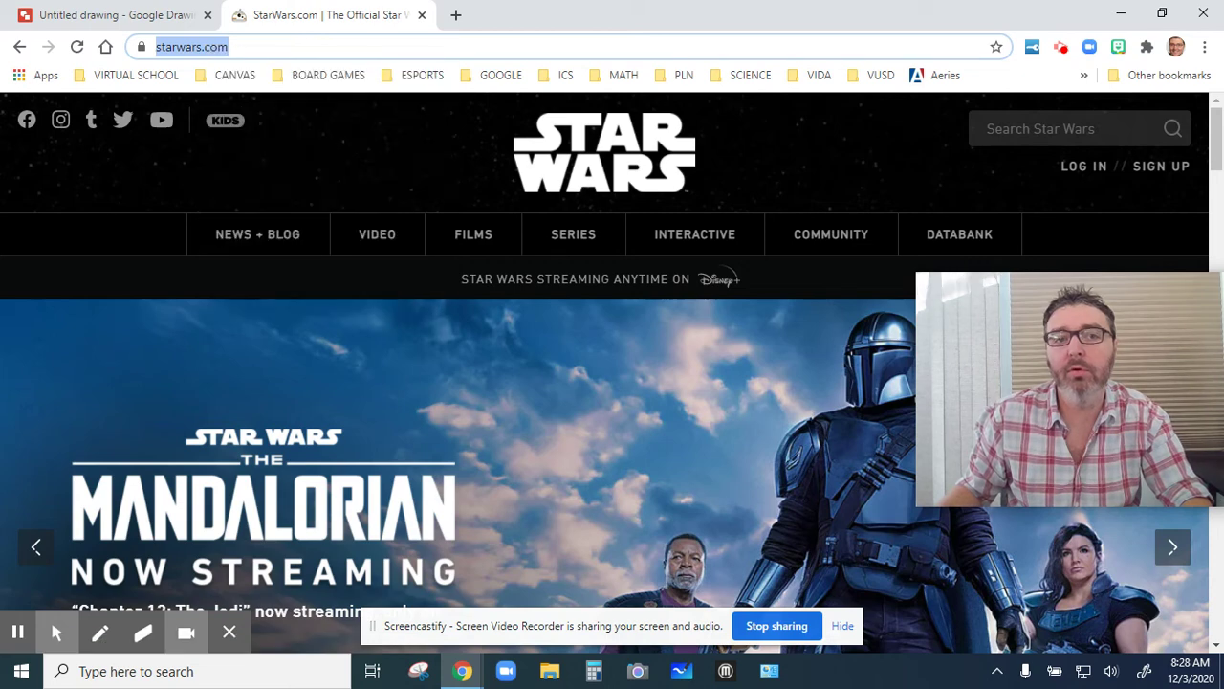
click(119, 17)
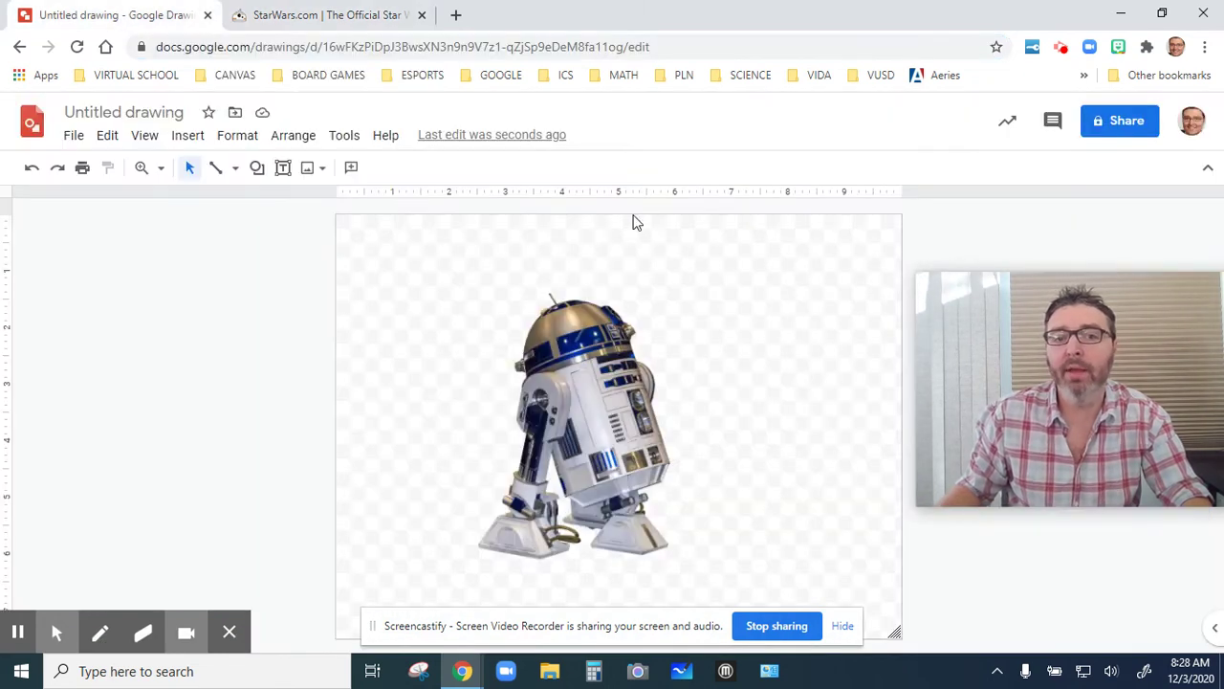
click(586, 361)
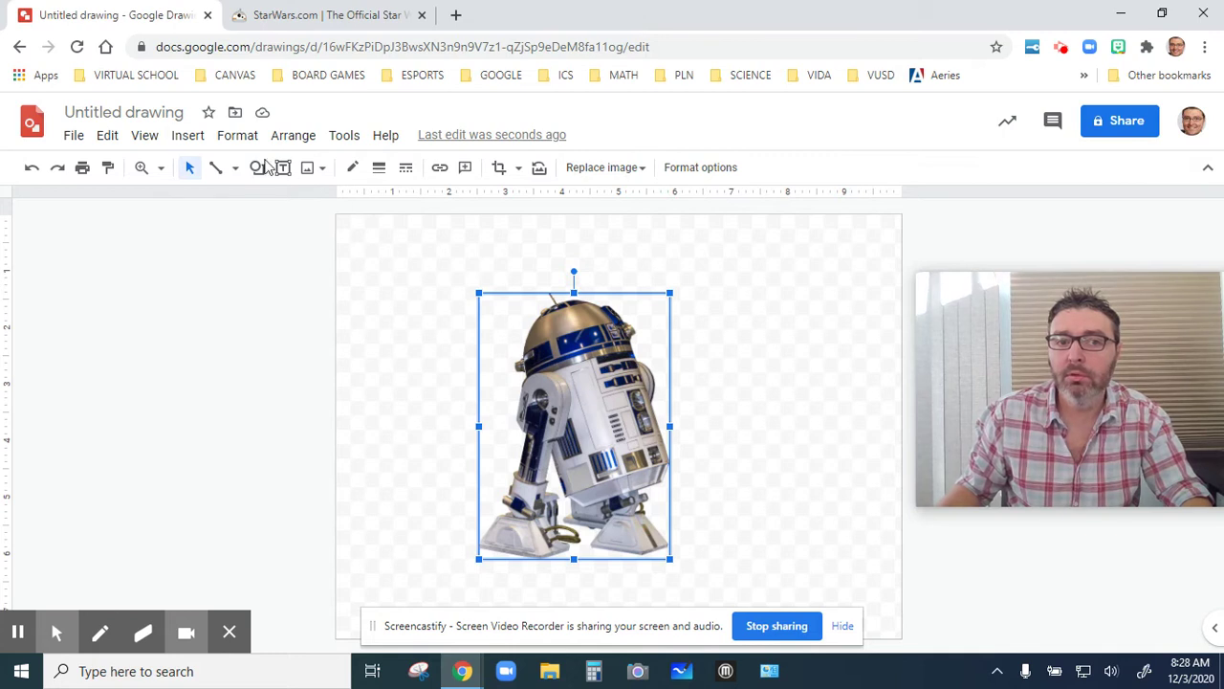
click(197, 137)
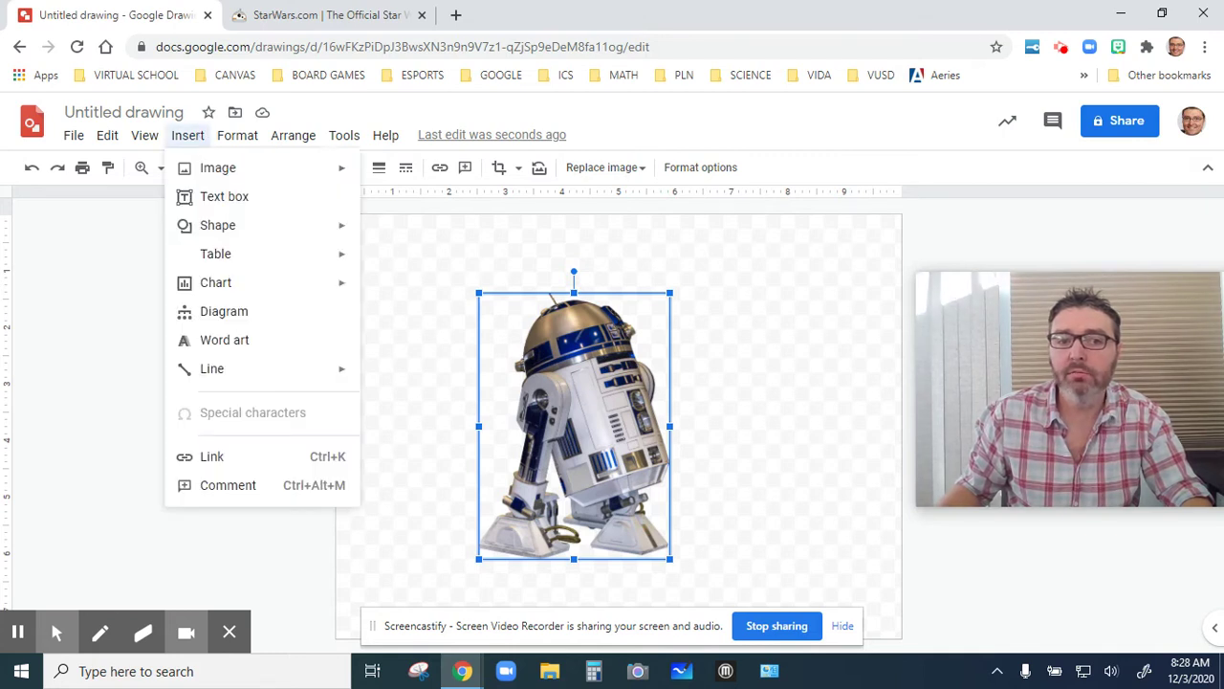
click(258, 466)
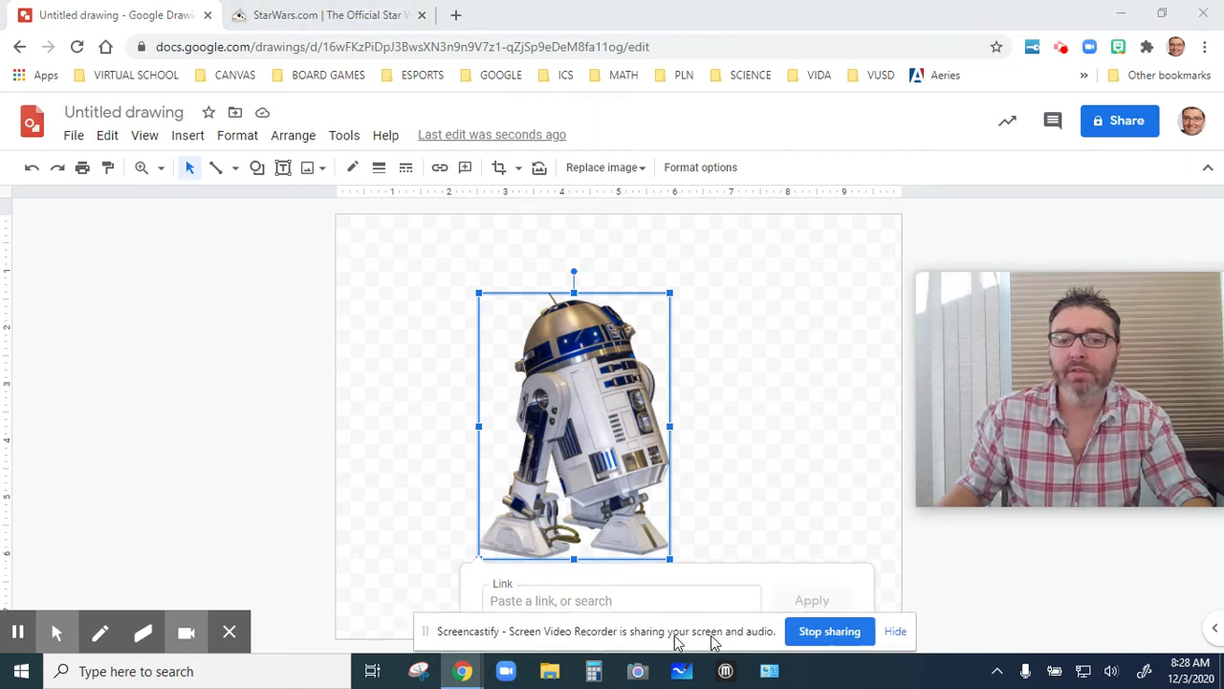
click(528, 601)
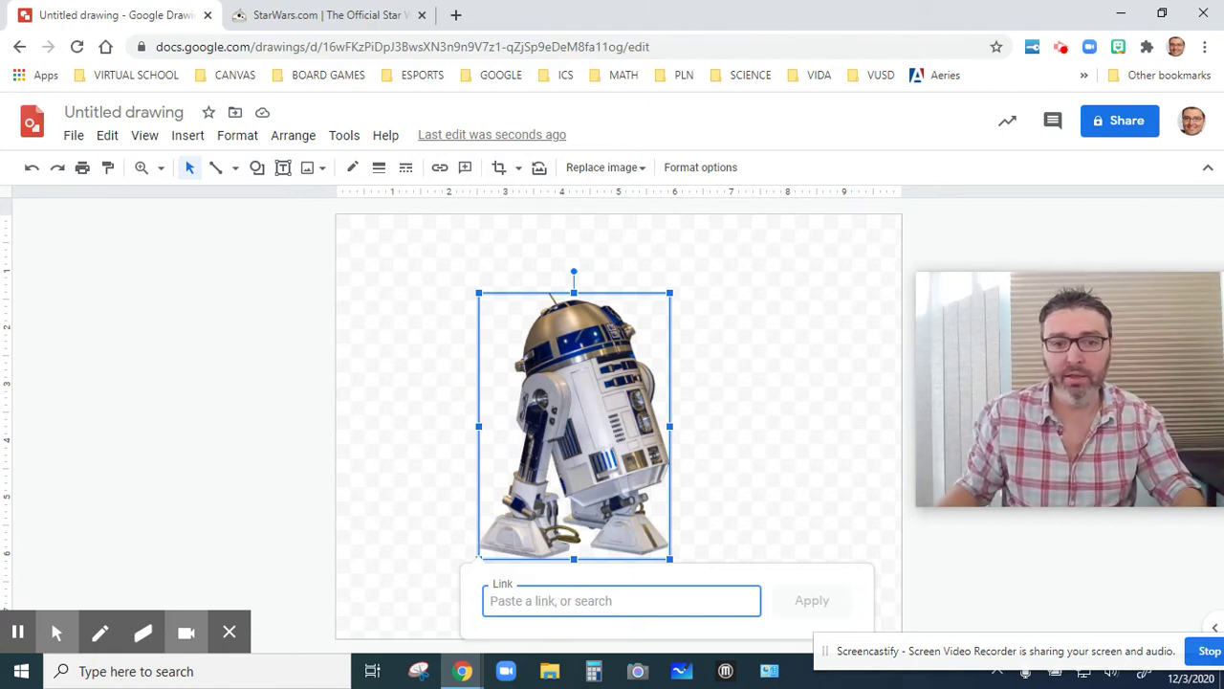
key(ctrl+v)
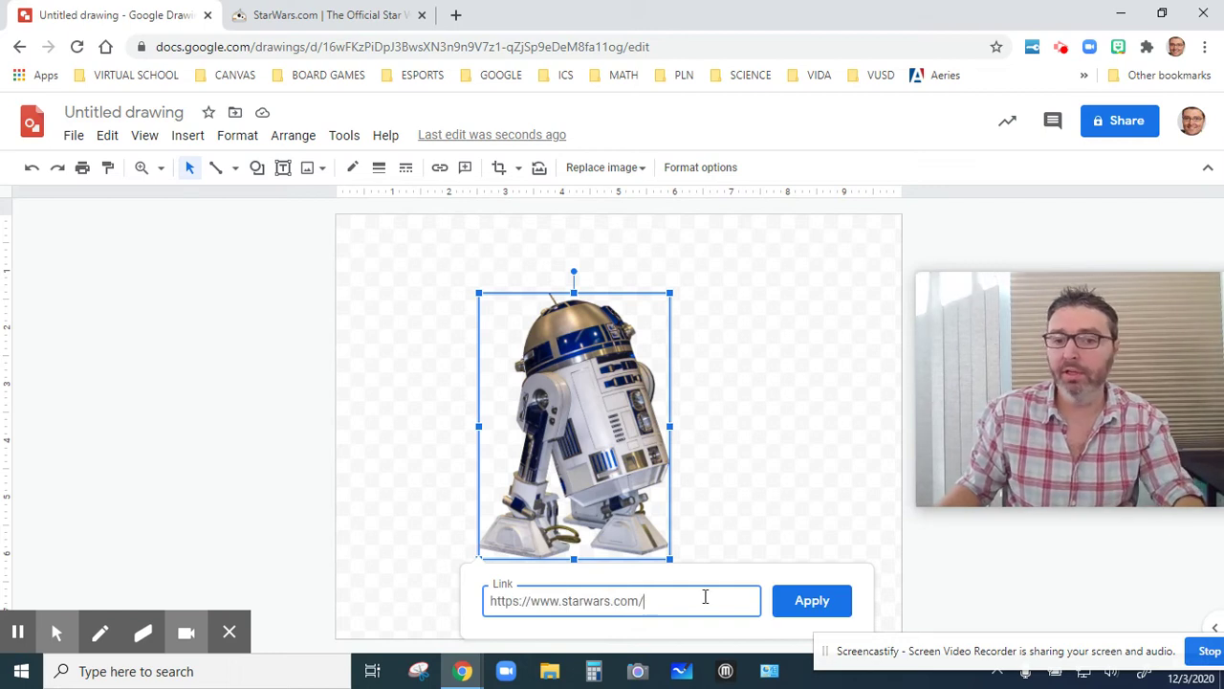
click(812, 601)
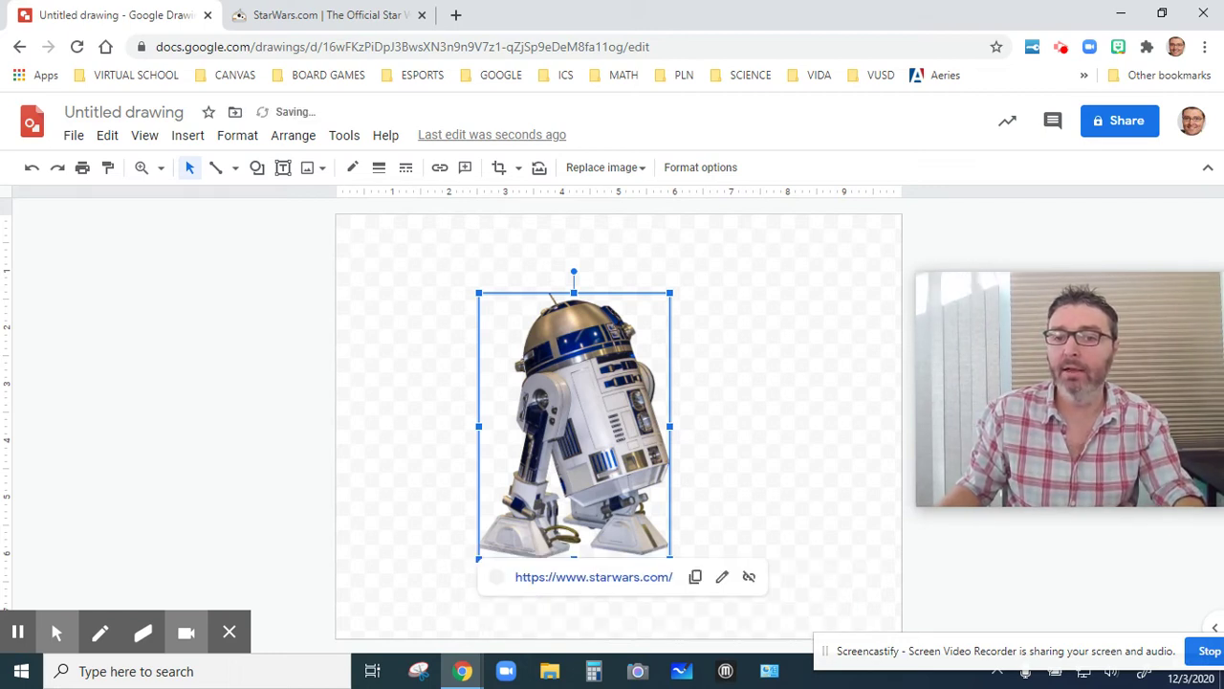
click(806, 392)
Reposition the linked R2-D2 image slightly left of the canvas centre and bring up its link preview.
click(596, 381)
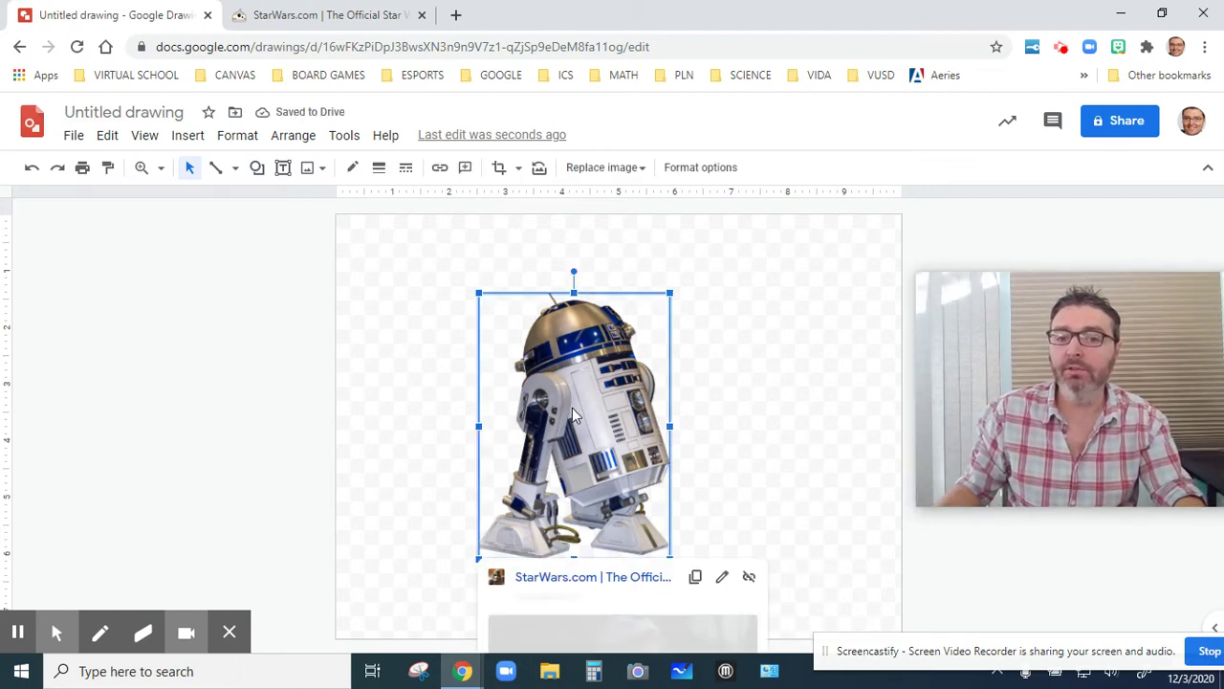
drag(582, 380, 579, 327)
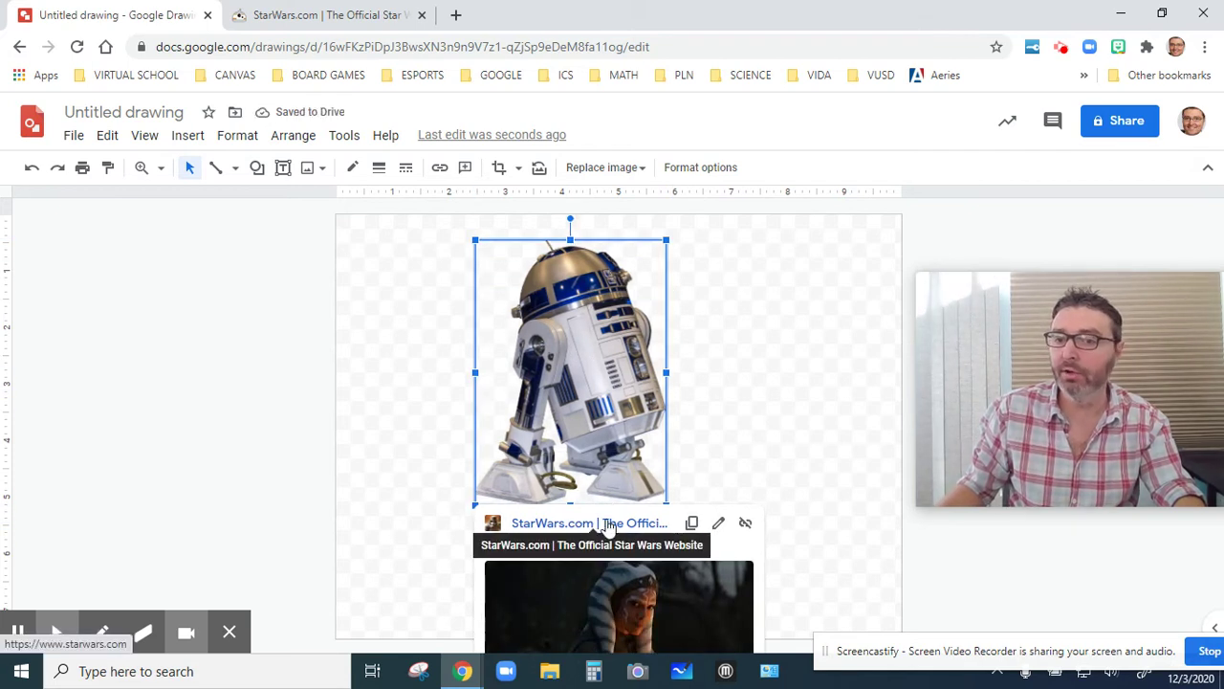
click(775, 384)
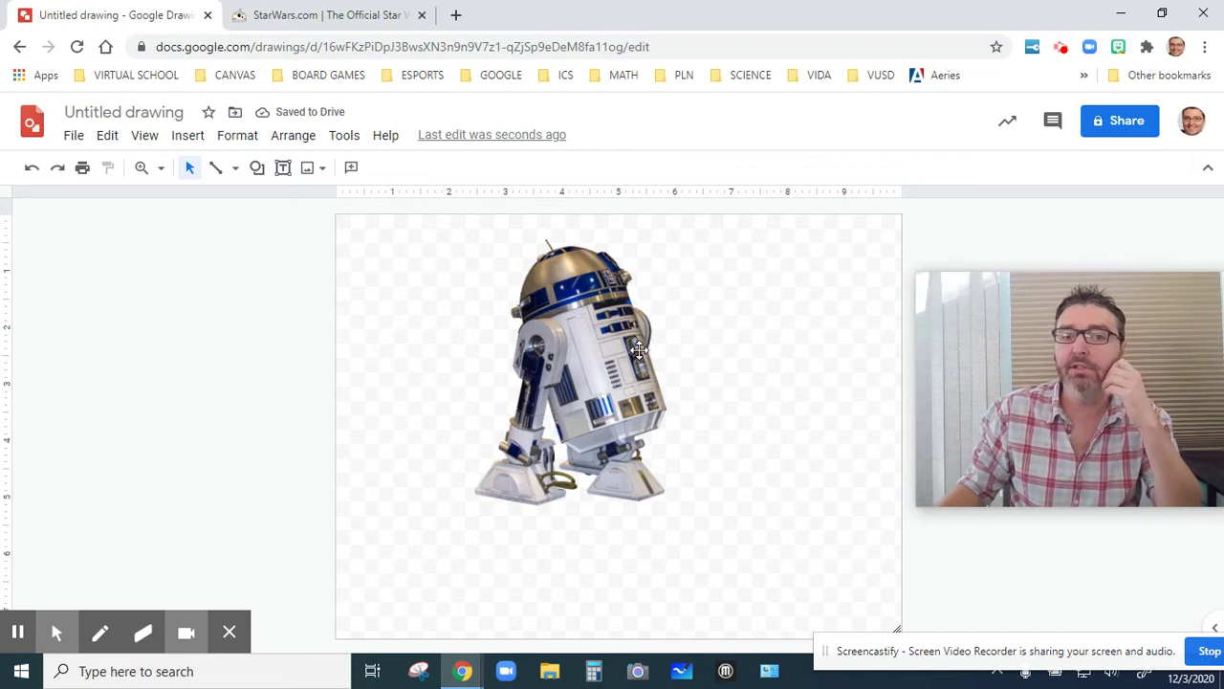
drag(599, 324, 588, 362)
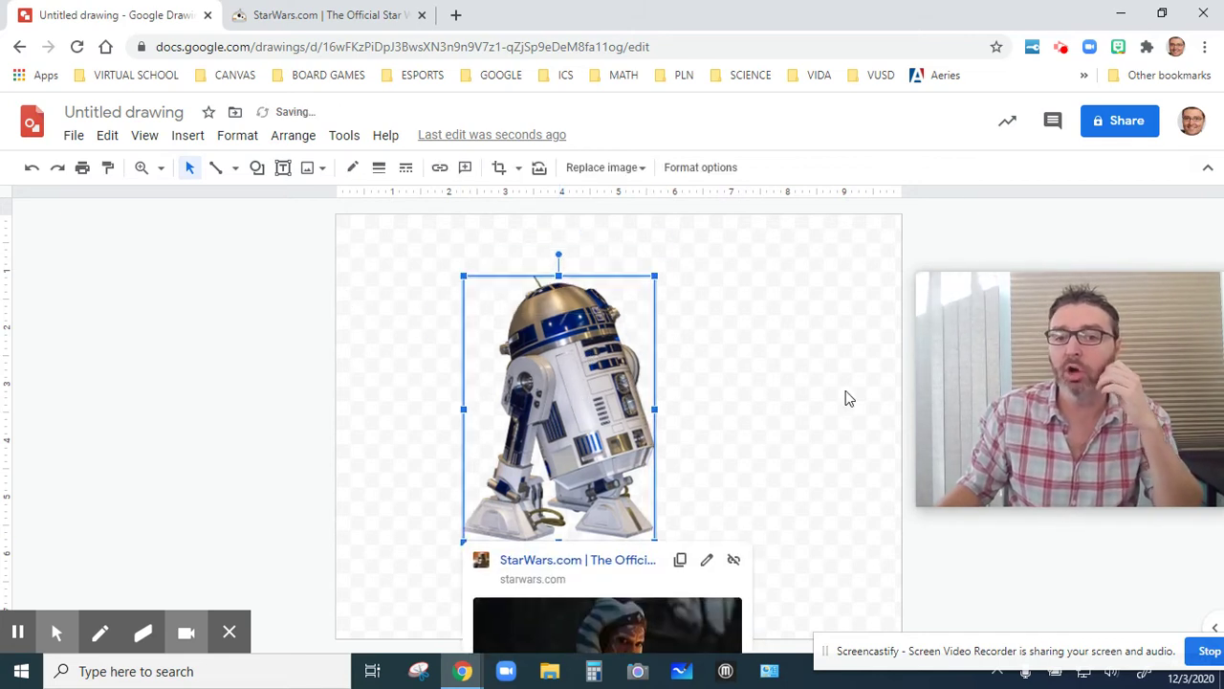
click(775, 394)
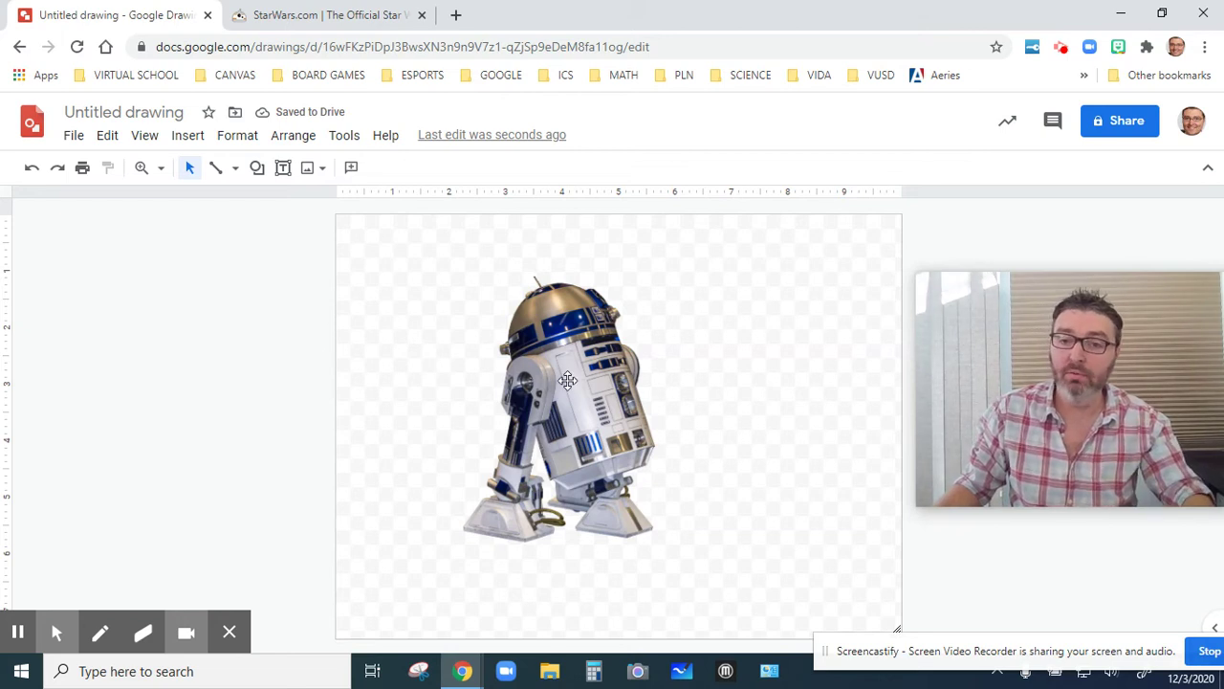
key(ctrl+a)
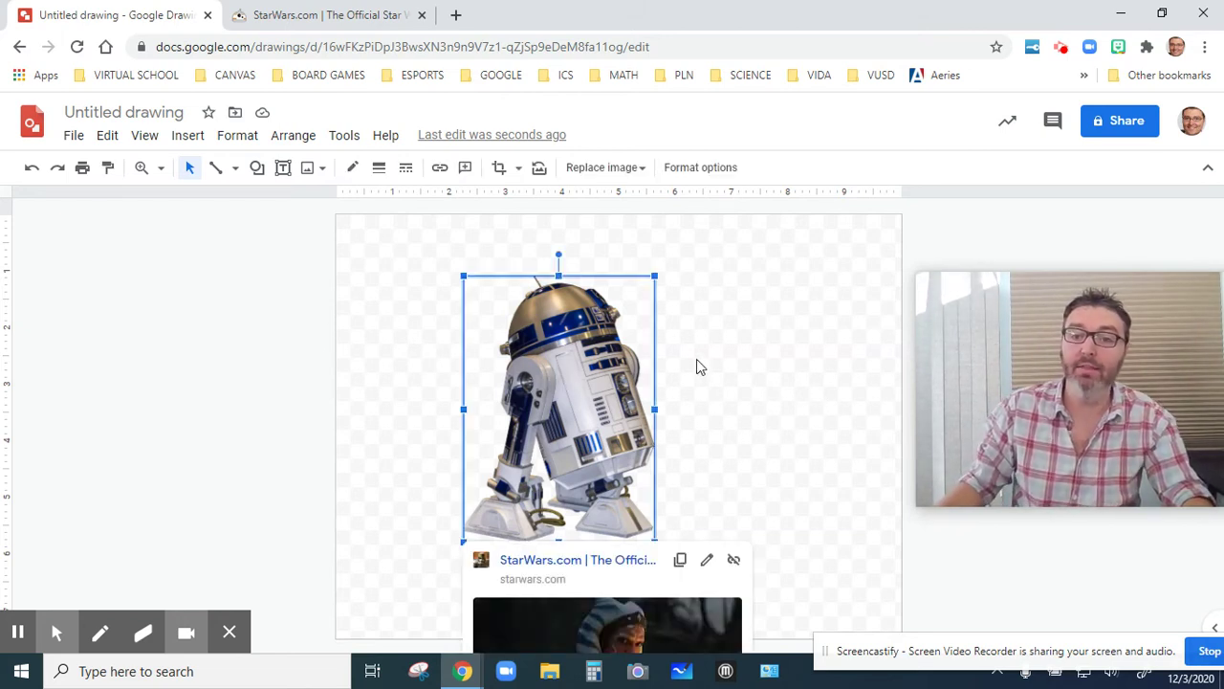
click(735, 369)
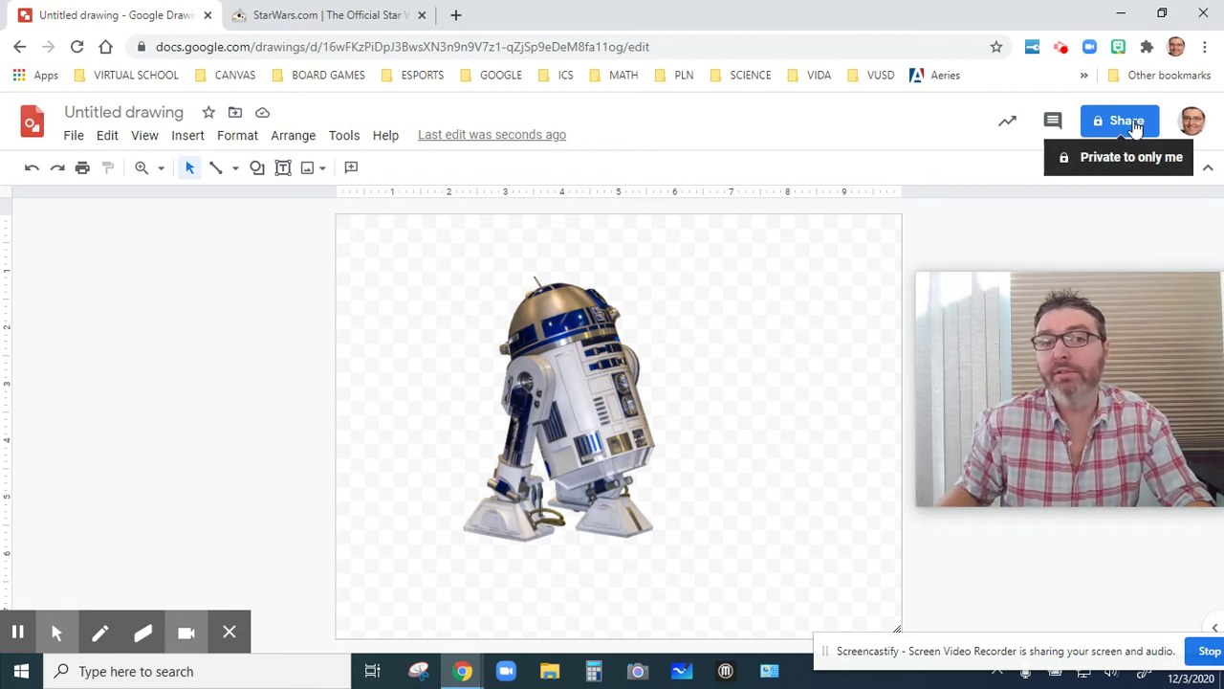
Start sharing the drawing and name it Star Wars when asked for a name.
click(123, 112)
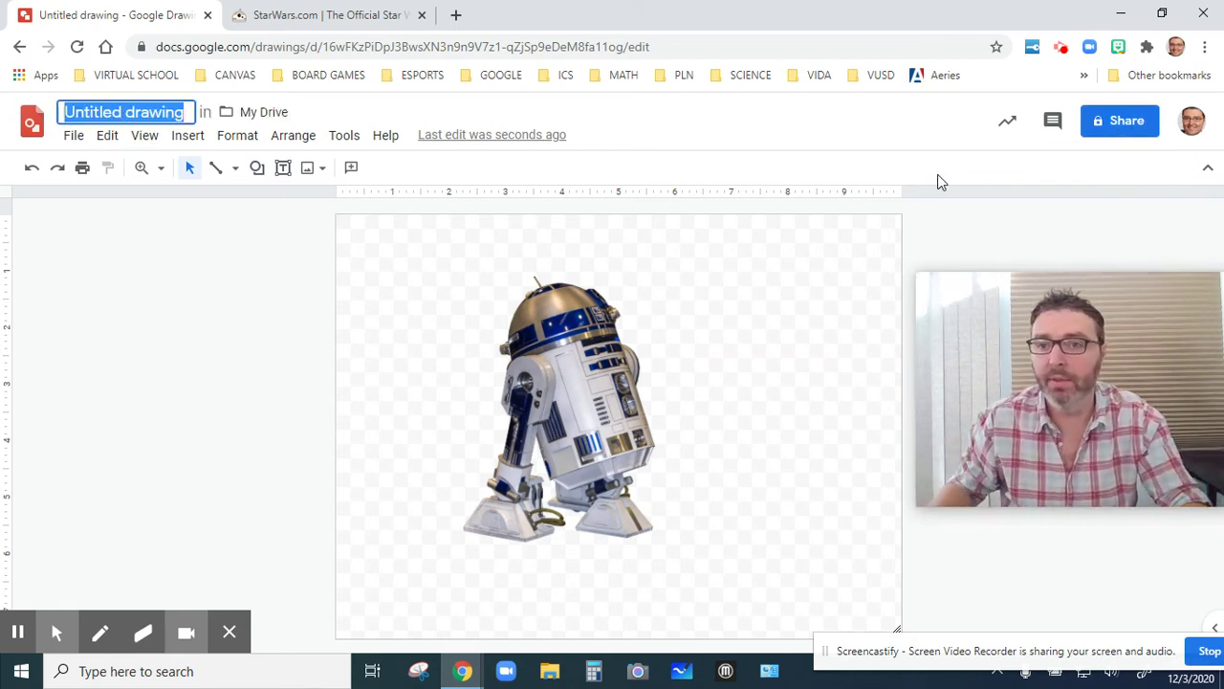
click(1129, 129)
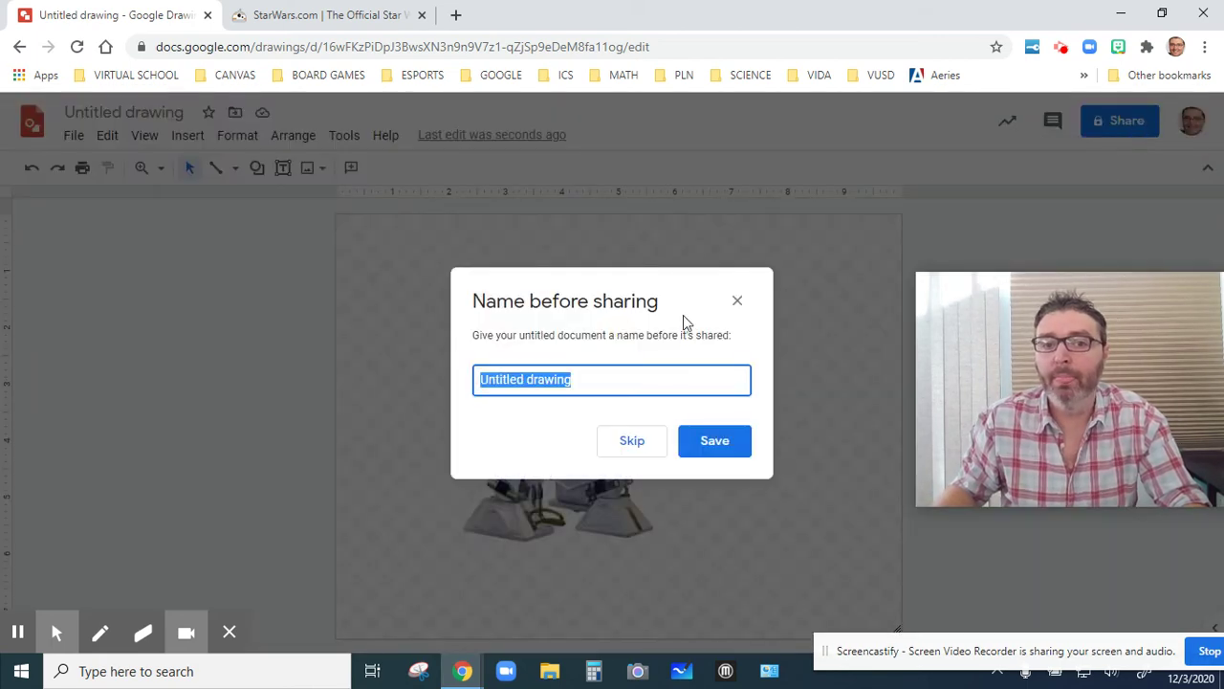
text(STar)
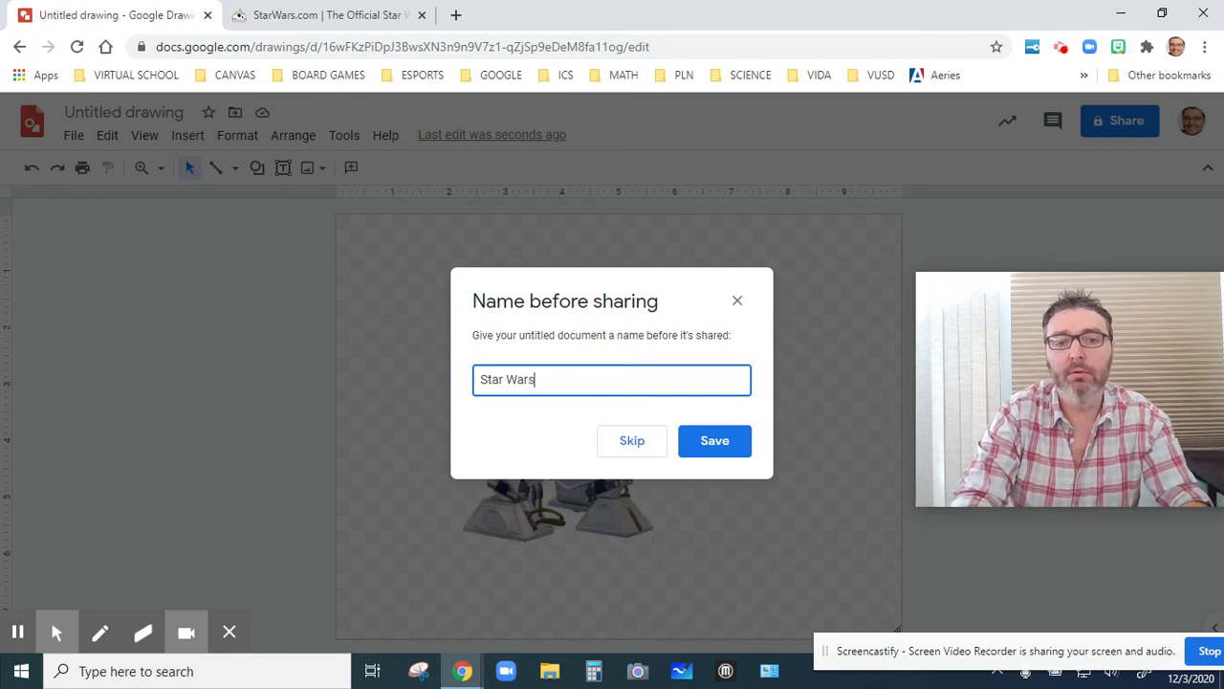
key(Return)
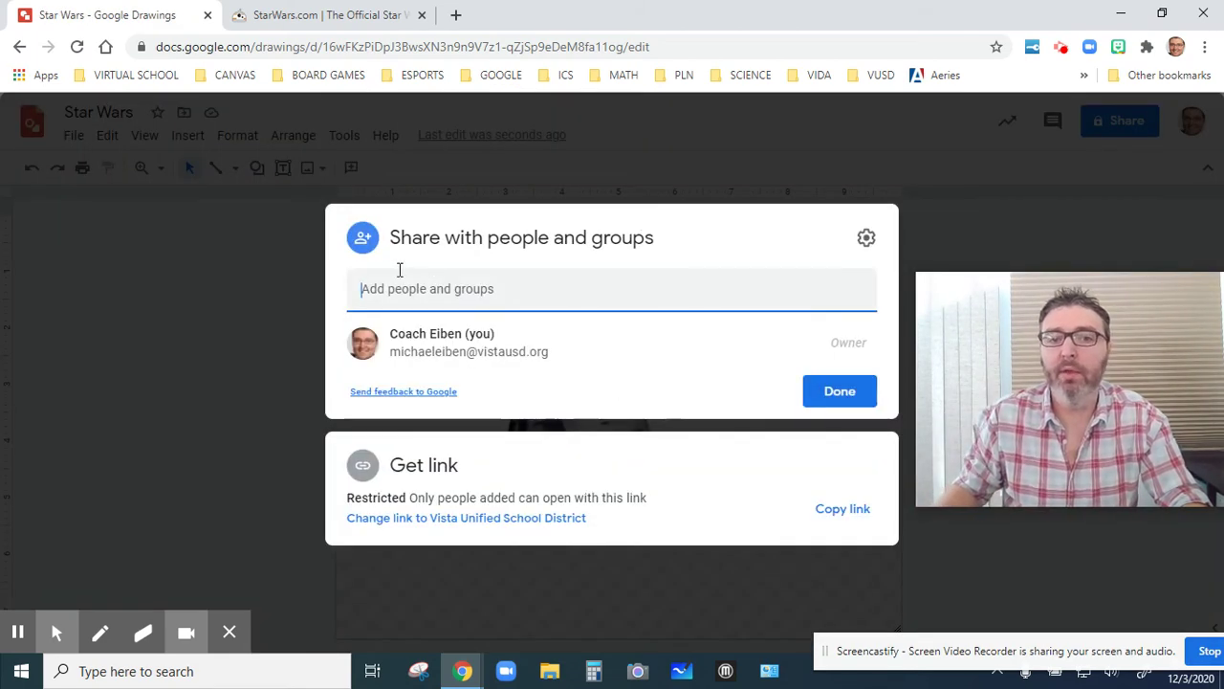
Look through the suggested people and the link options for sharing, and close the sharing settings without adding anyone.
click(435, 294)
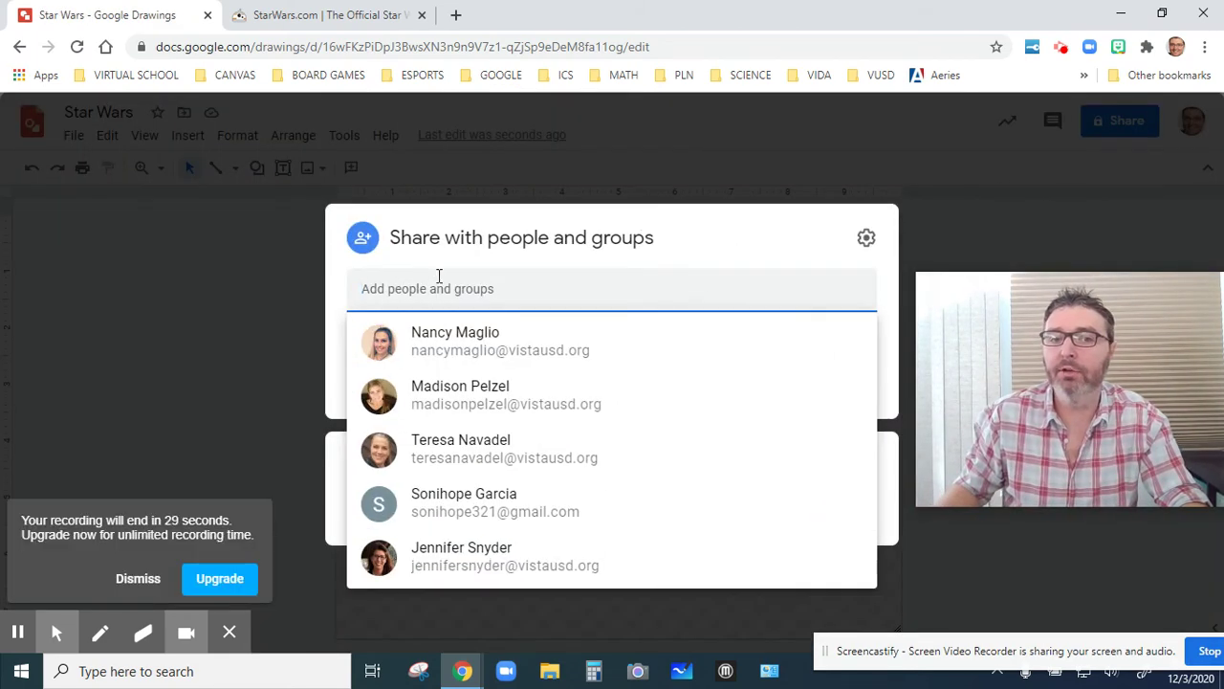
click(517, 249)
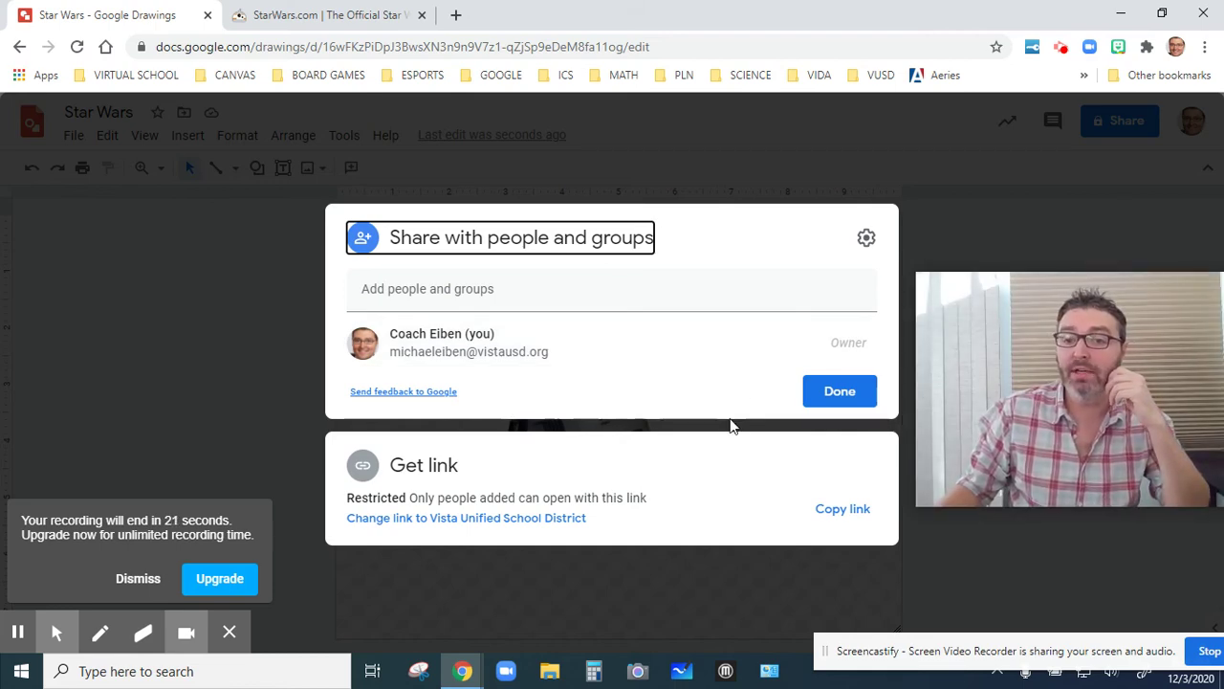
click(240, 255)
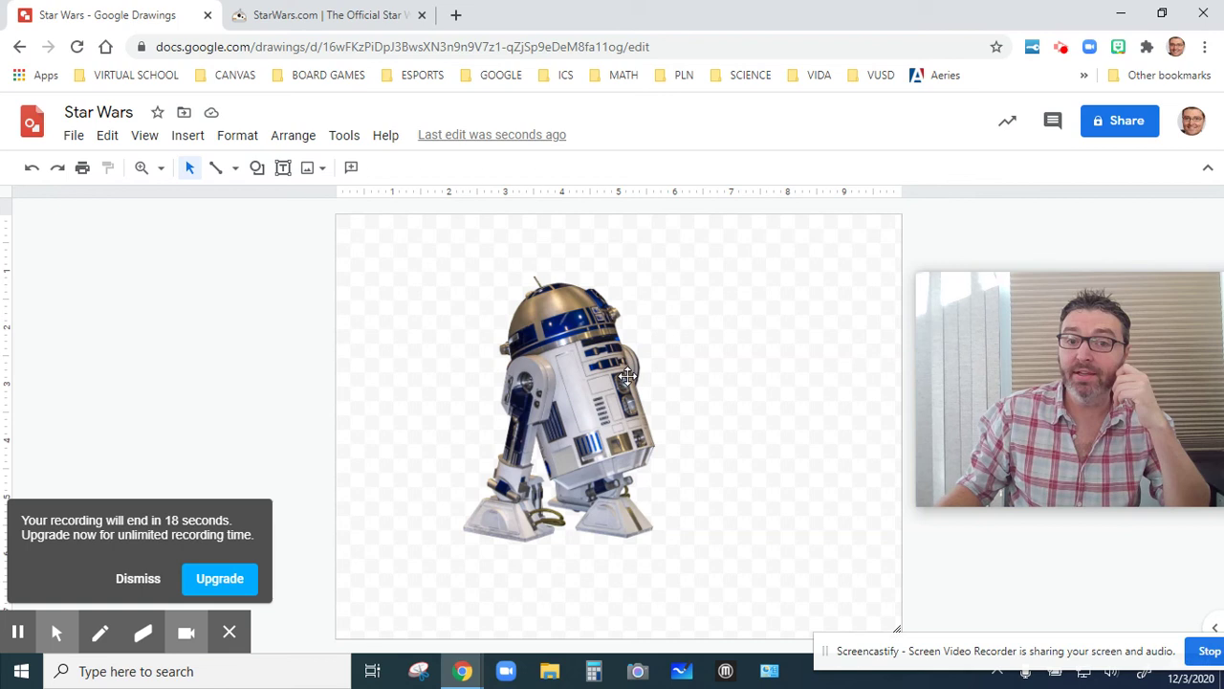
Shrink the R2-D2 image proportionally to about three quarters of its size and move it near the canvas's left edge.
click(561, 364)
drag(654, 276, 606, 343)
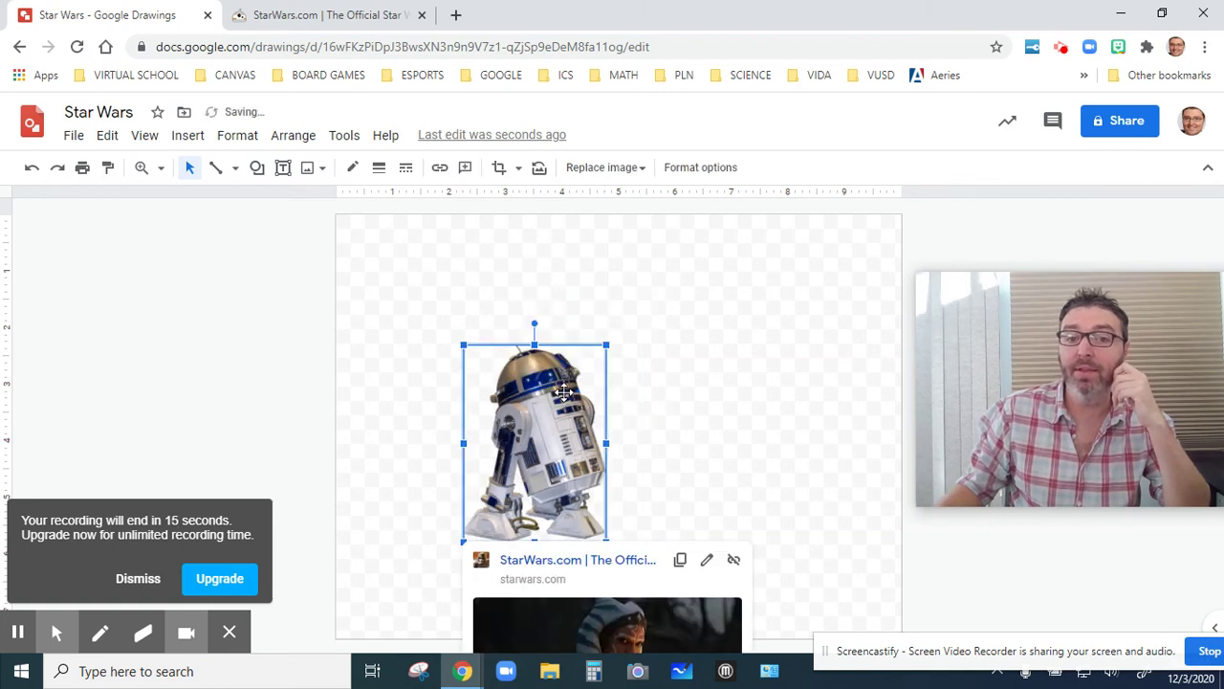
drag(553, 401, 412, 382)
click(657, 376)
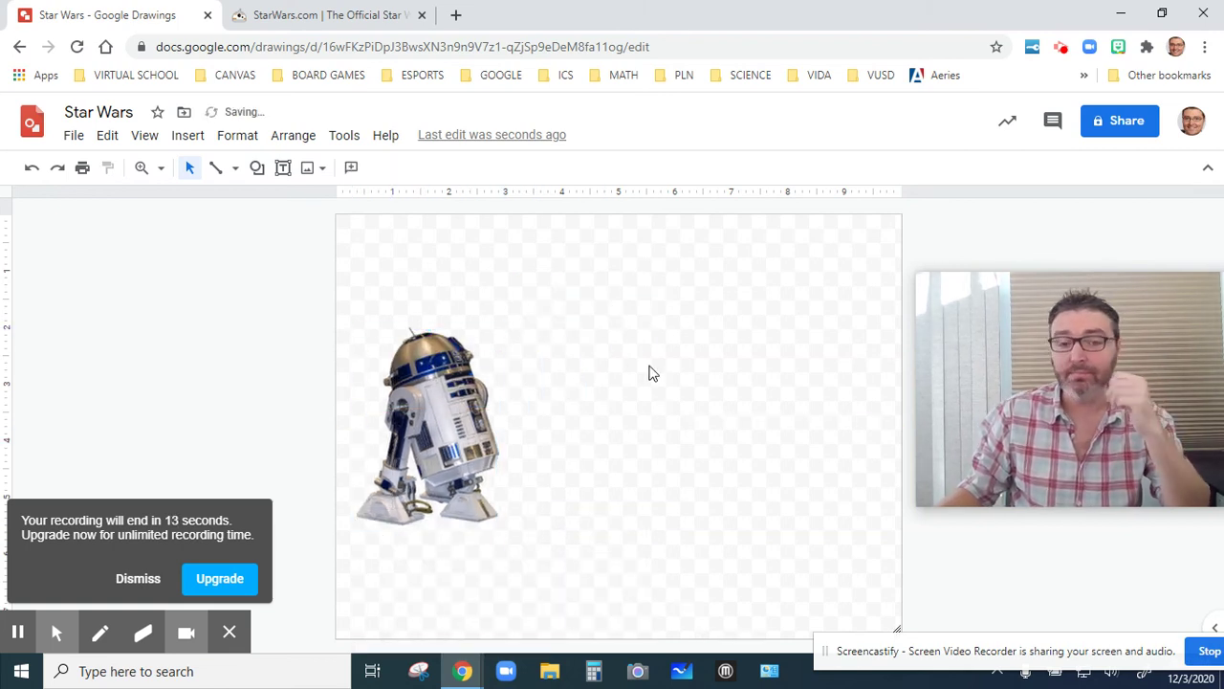